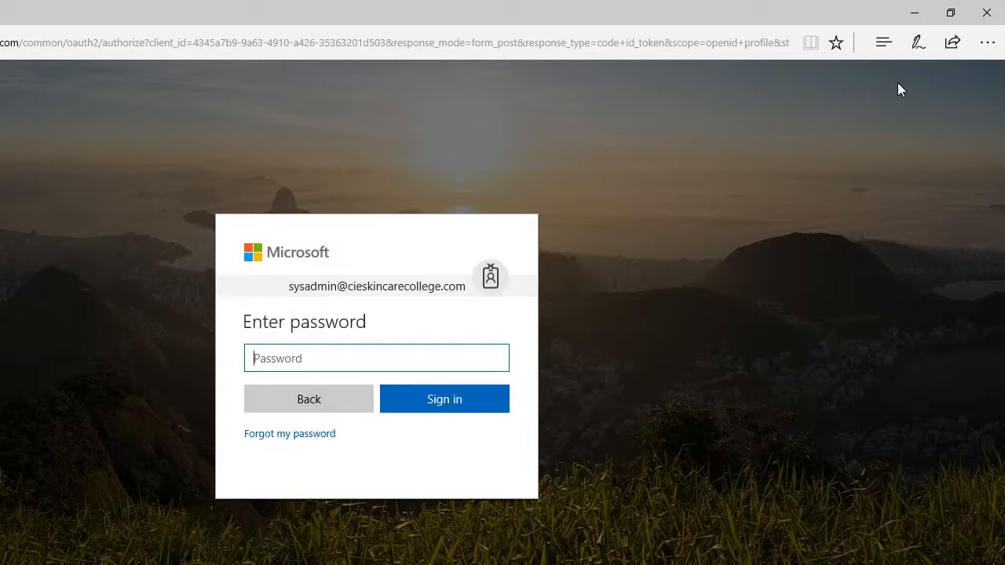
Step: Sign in to the system administrator account with its password
text(••••••••)
key(Return)
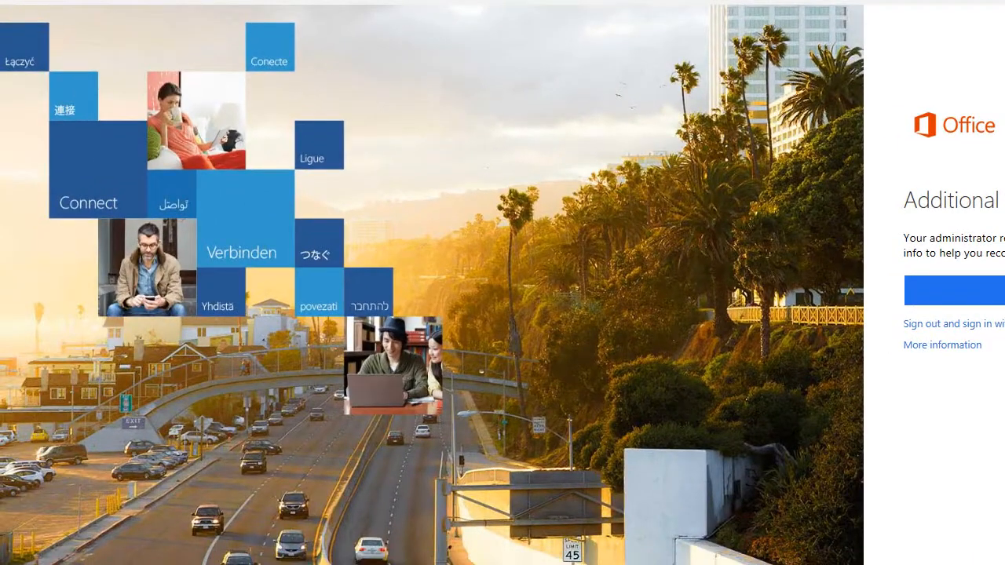
Step: Skip adding the recovery phone and email and continue to the Office 365 home page
click(993, 290)
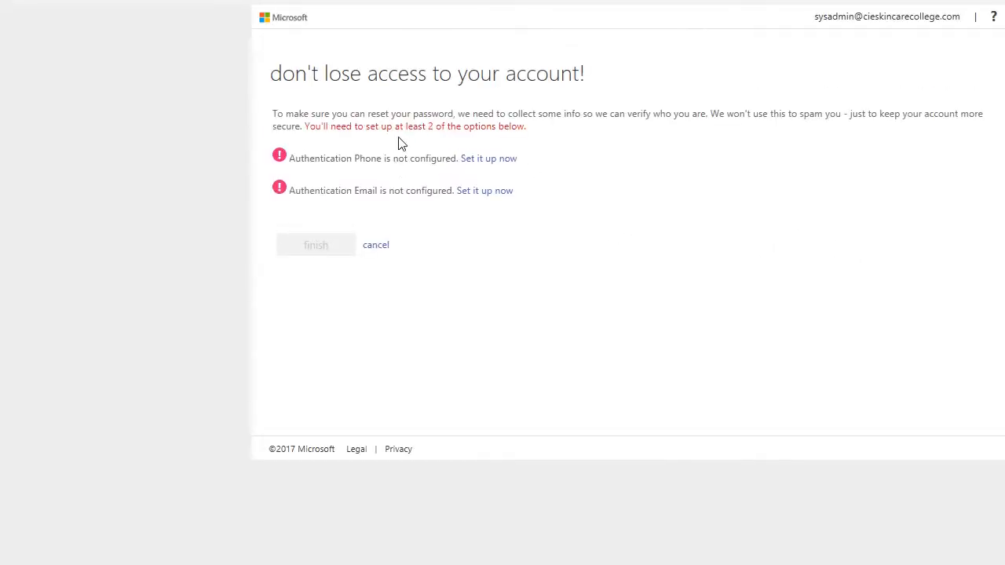
double_click(363, 160)
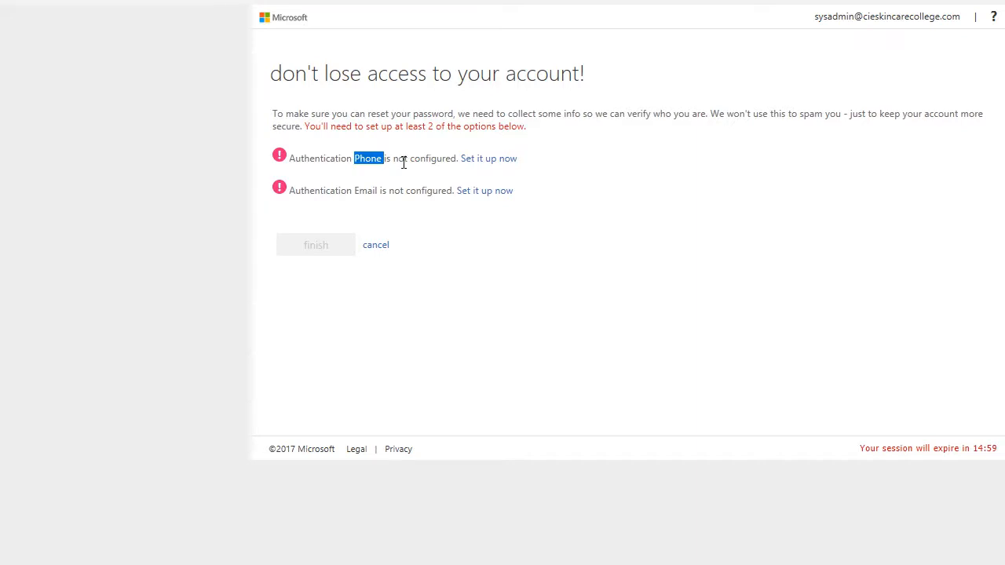
triple_click(399, 190)
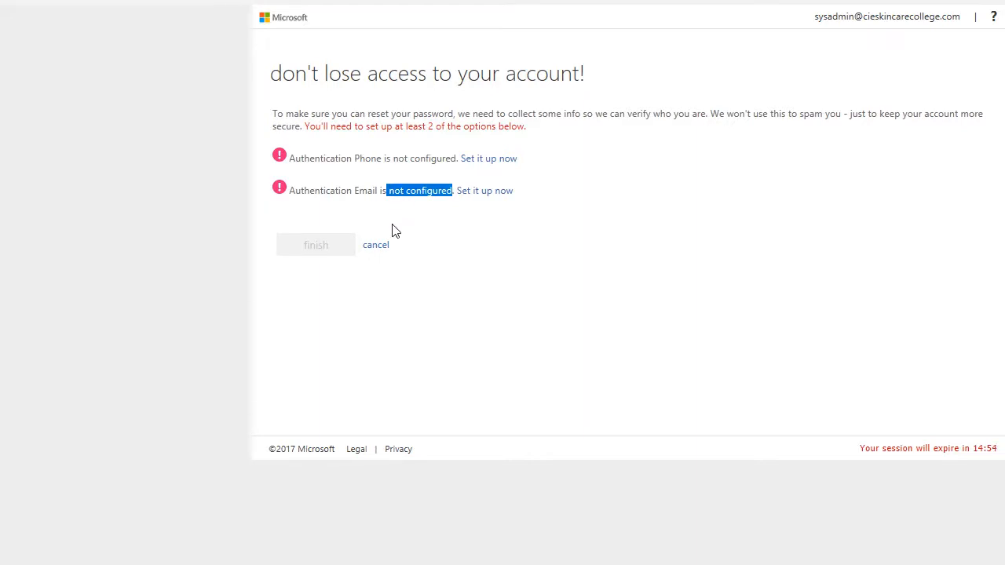
click(375, 246)
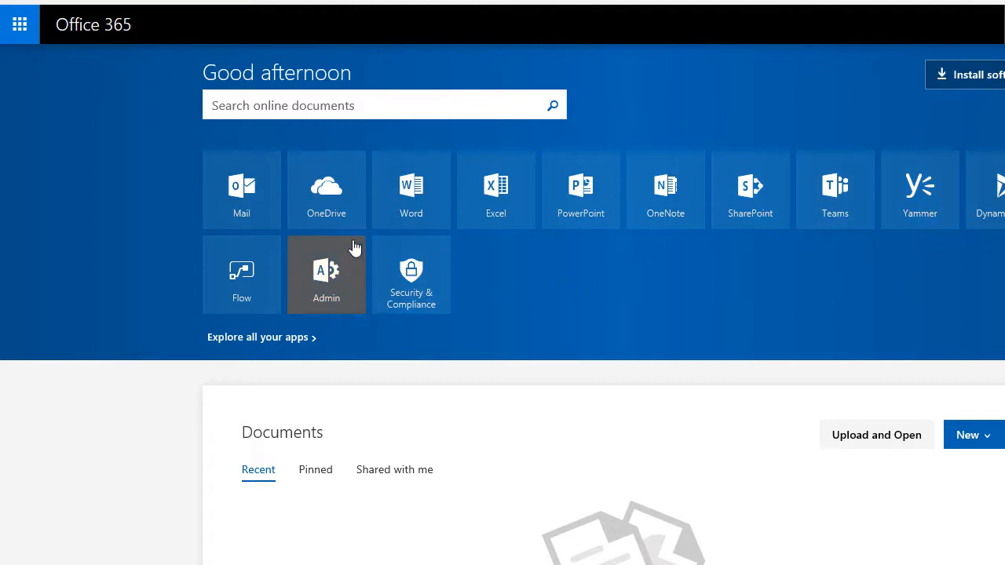
Step: Open Mail from the Office 365 home page and scroll through the Inbox
click(265, 211)
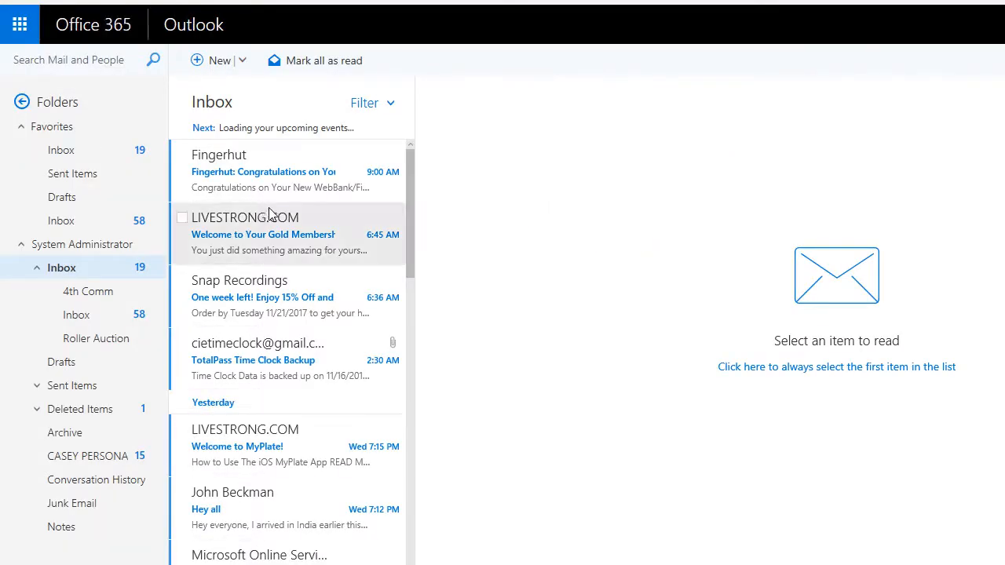
drag(407, 204, 377, 143)
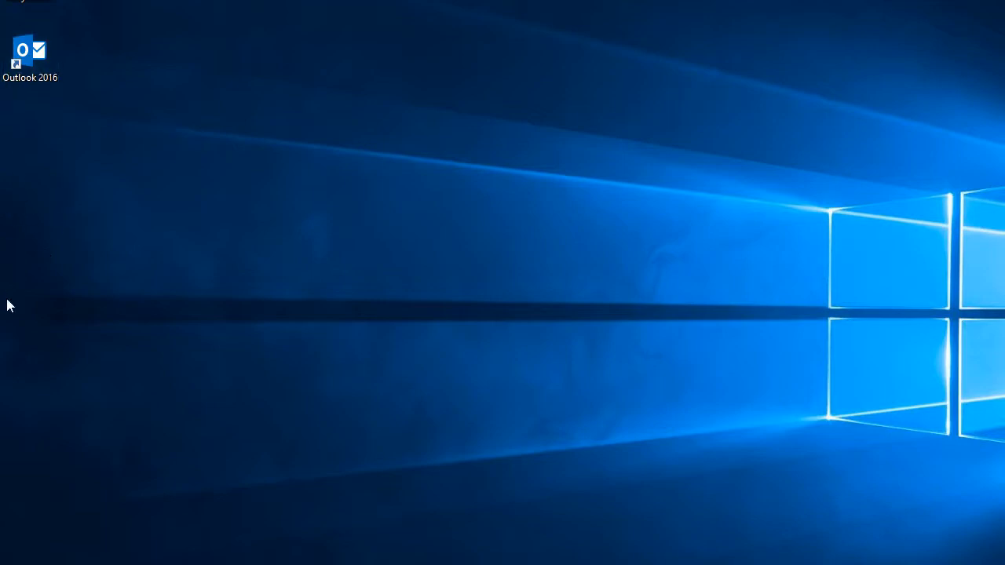
Step: Launch Outlook 2016 from Start search and advance the first-run wizard to Auto Account Setup
key(super)
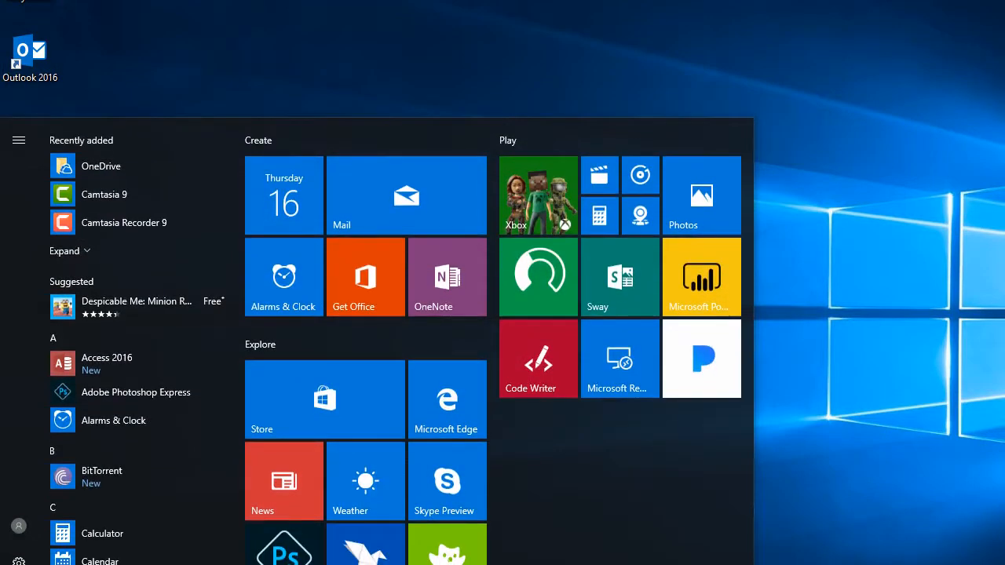
text(outlook)
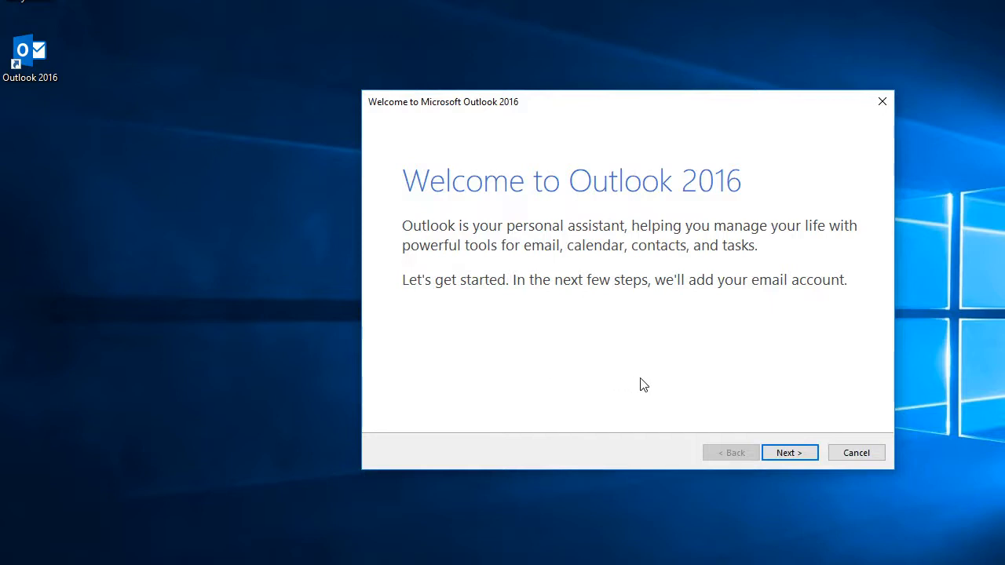
click(785, 453)
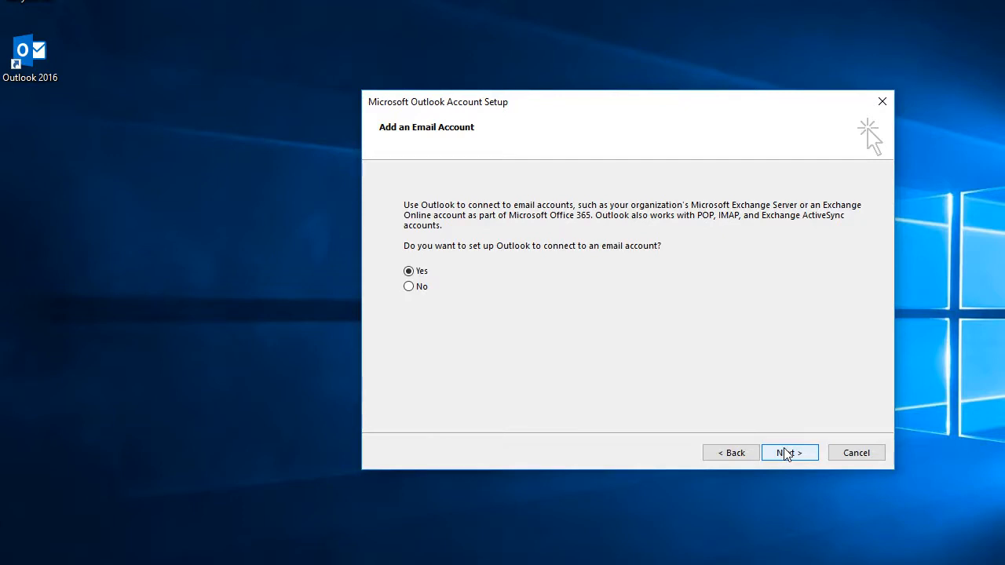
click(787, 456)
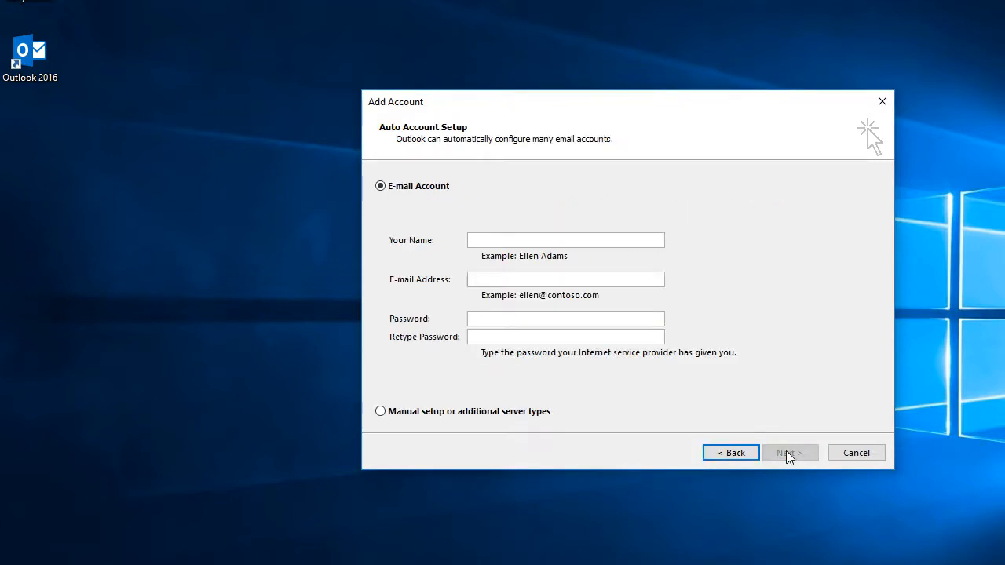
Step: Enter 'IT Admin' as the name, plus the account's e-mail and password, and start auto setup
click(630, 241)
text(IT Admin)
click(624, 278)
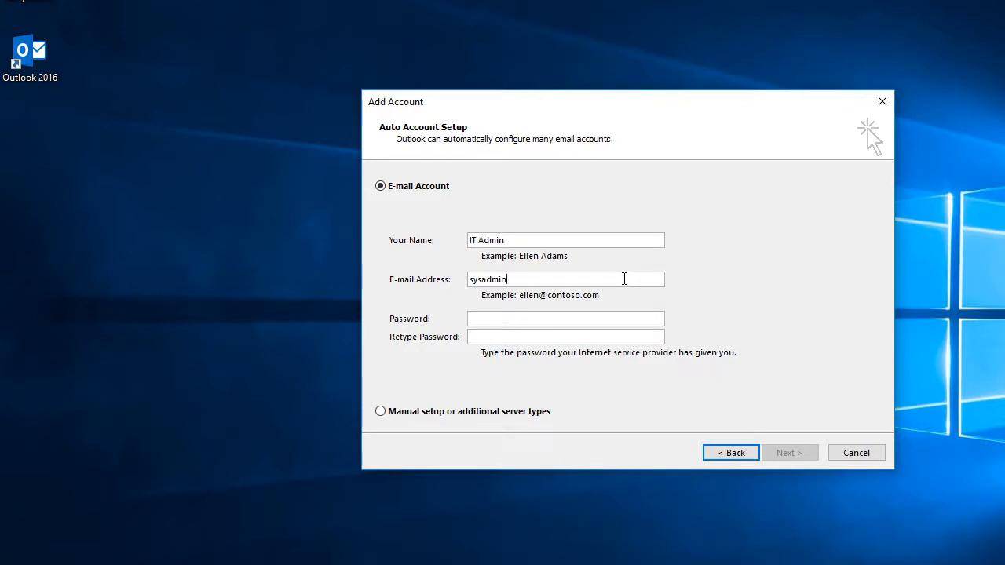
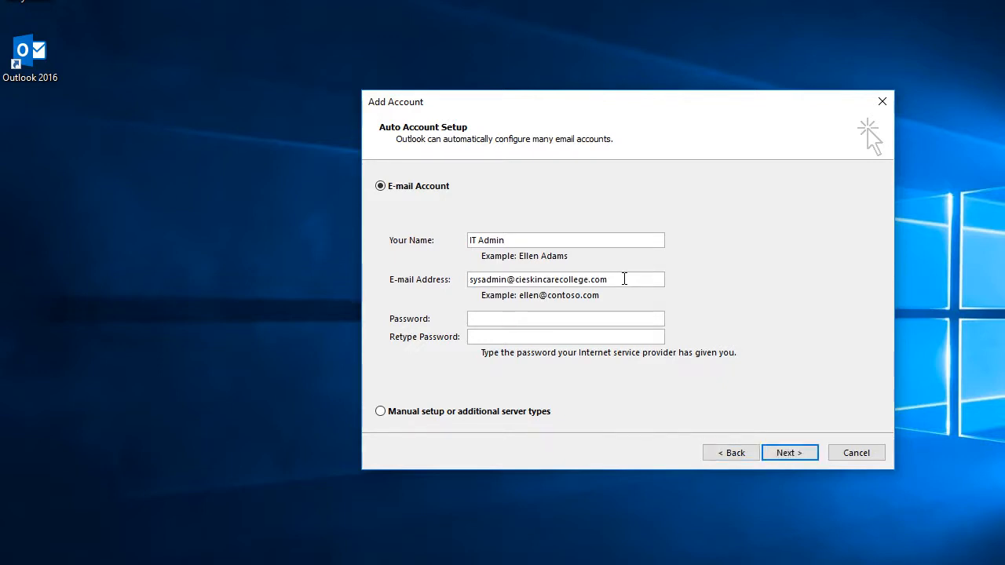
text(****)
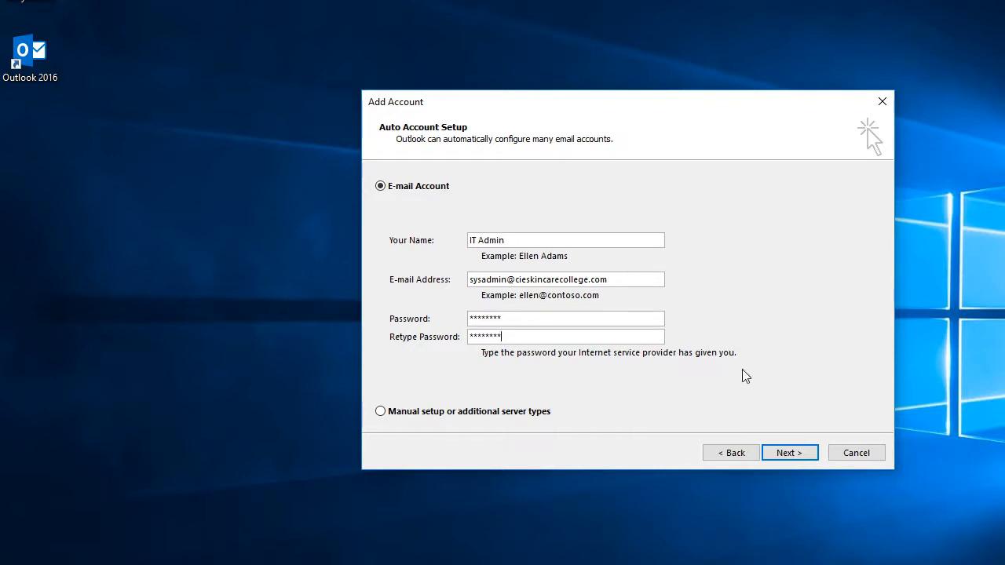
click(787, 454)
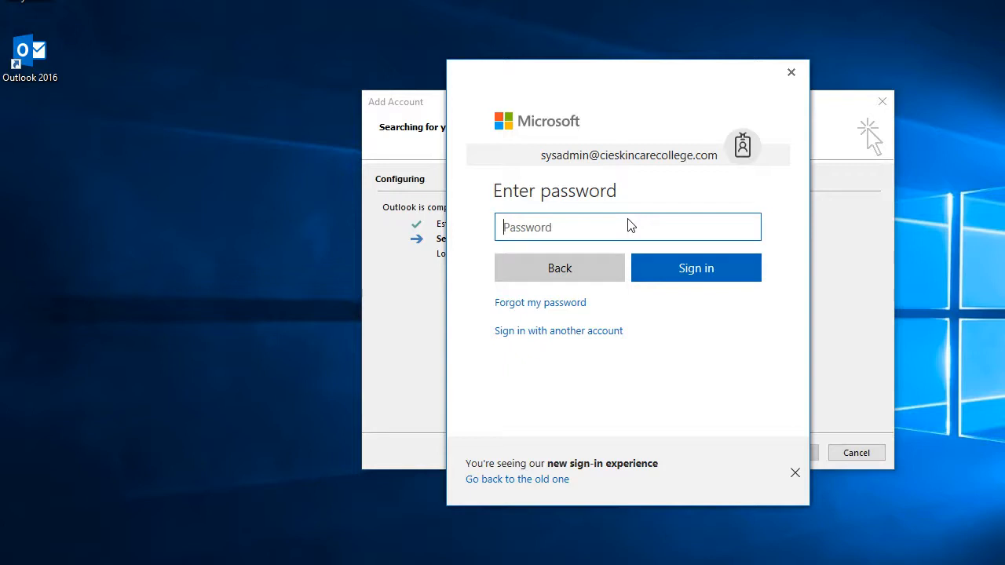
Step: Sign in with the account password and skip the additional security info request
text(•••••••••)
click(667, 271)
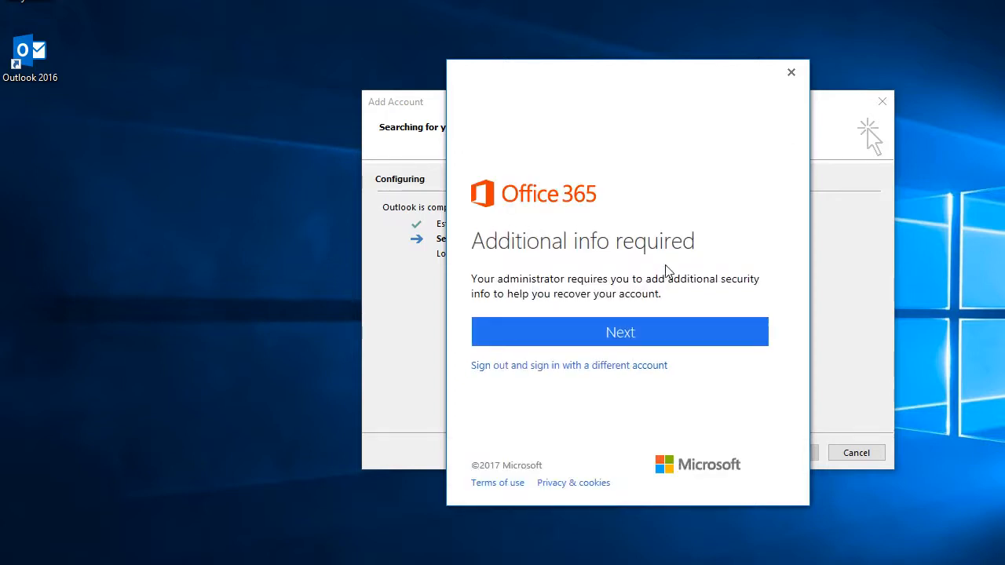
click(679, 337)
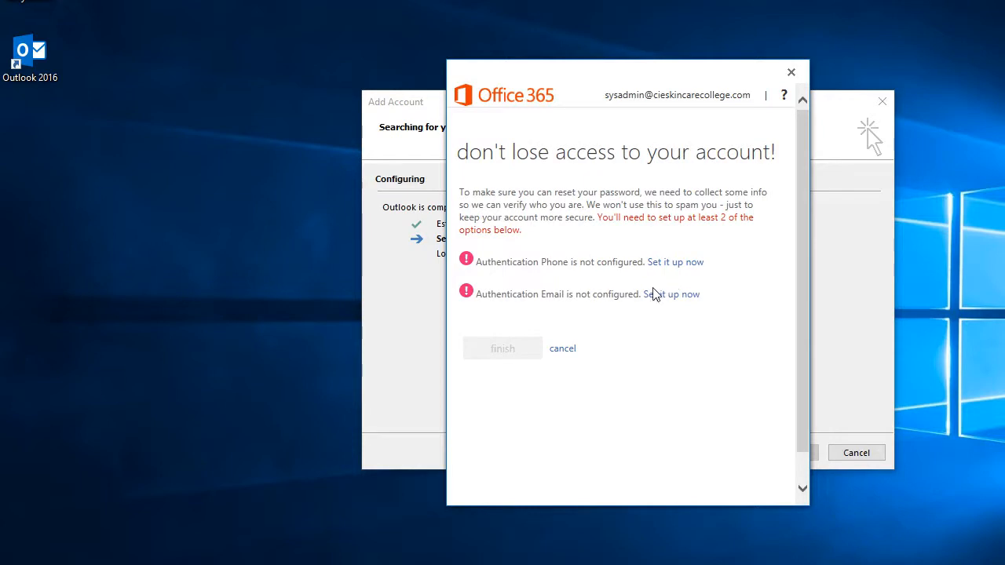
click(569, 352)
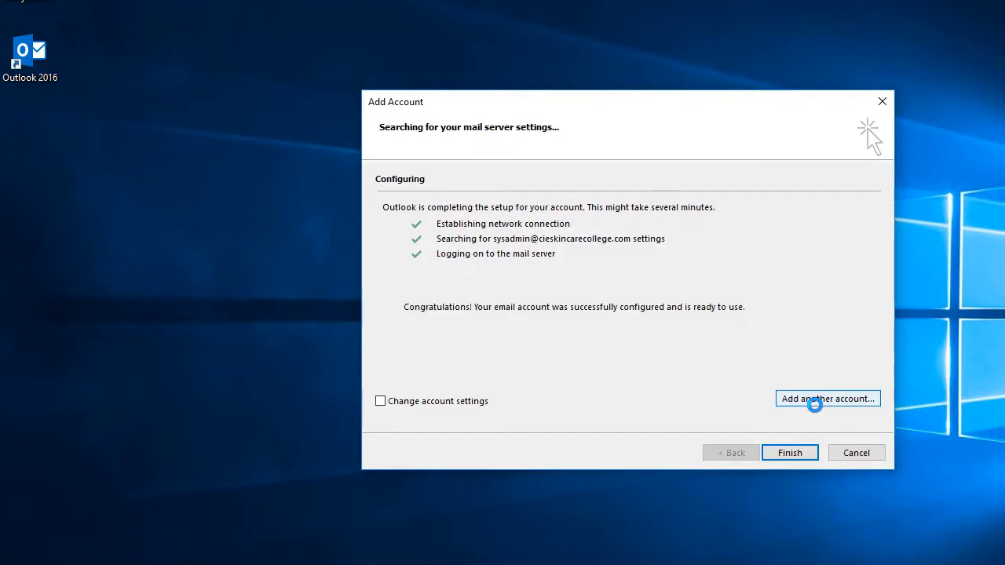
Step: Finish account setup and choose Install updates only
click(802, 451)
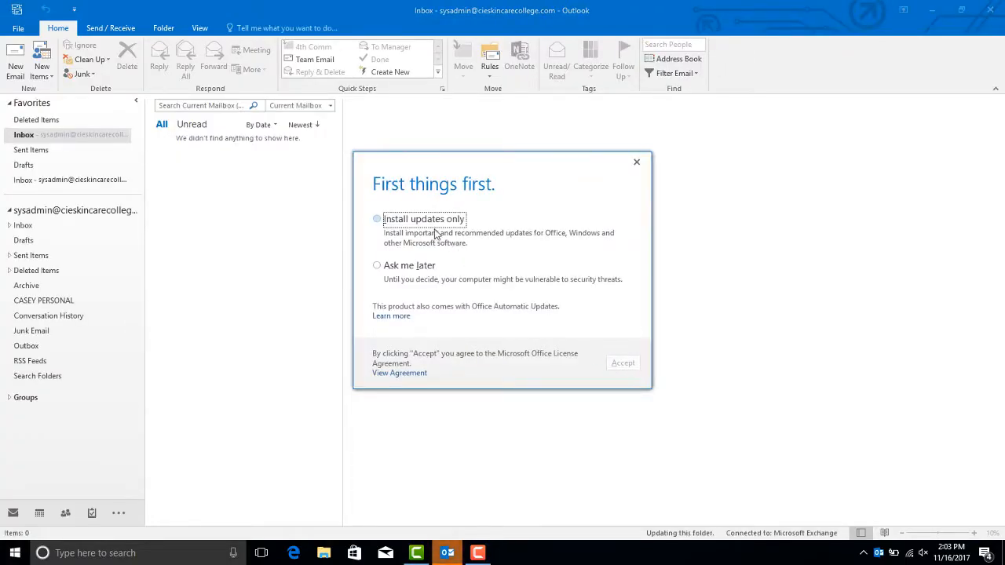
click(390, 221)
click(622, 363)
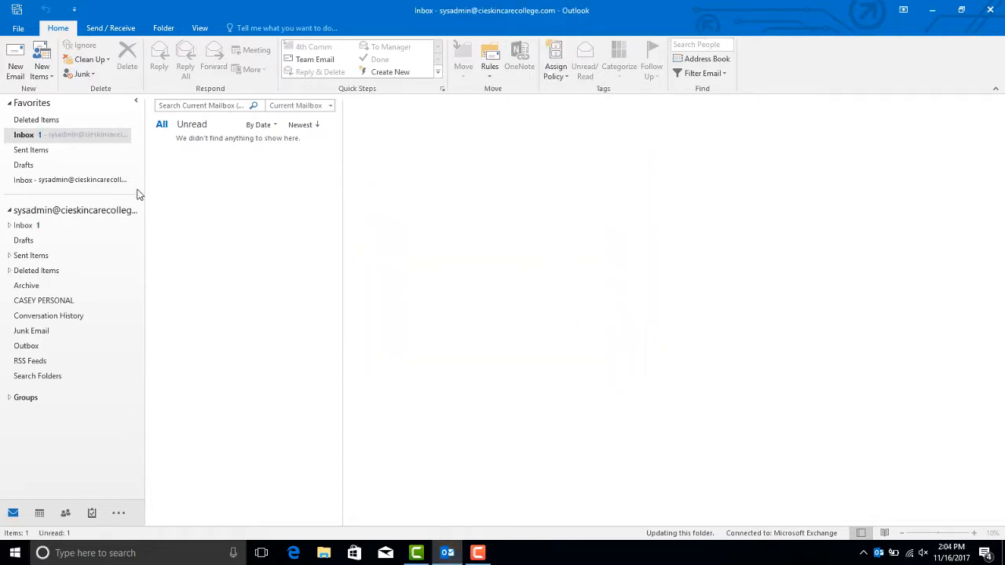
Step: Open the account's Inbox and scroll through its 19 unread messages
click(24, 231)
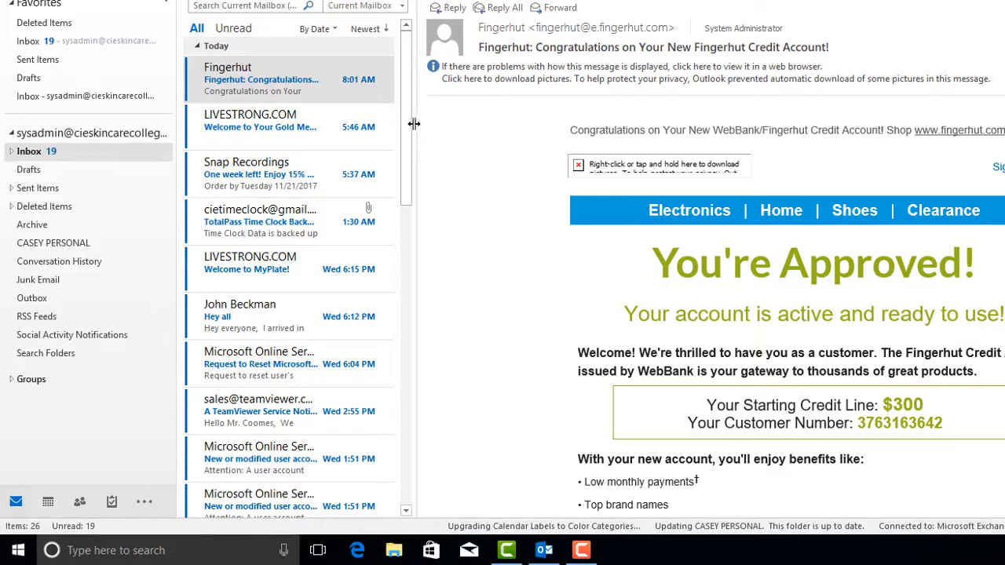
scroll(393, 218, down, 10)
scroll(386, 291, up, 10)
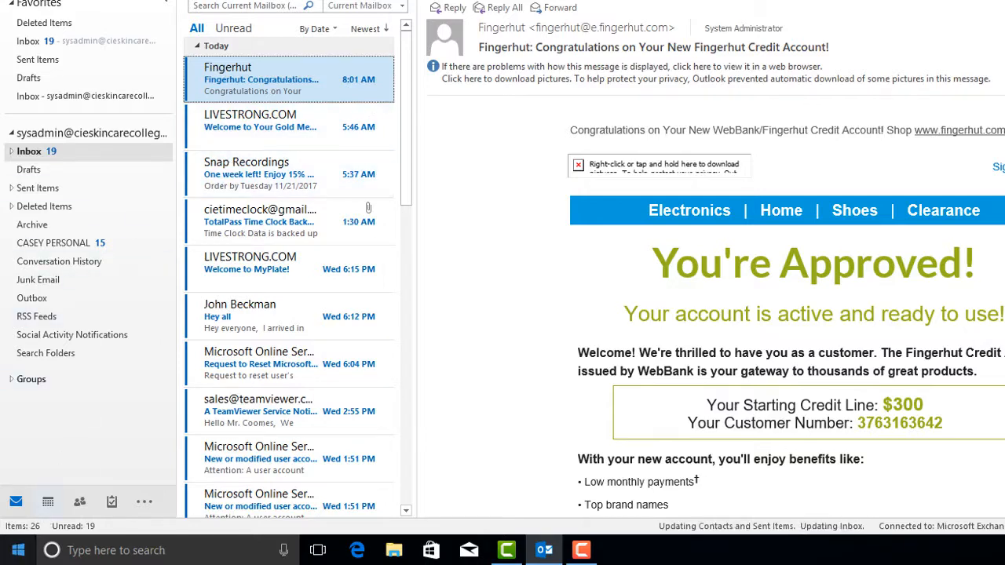
click(17, 549)
Step: Launch Notepad and type the address outlook.office365.com in a new note
text(note)
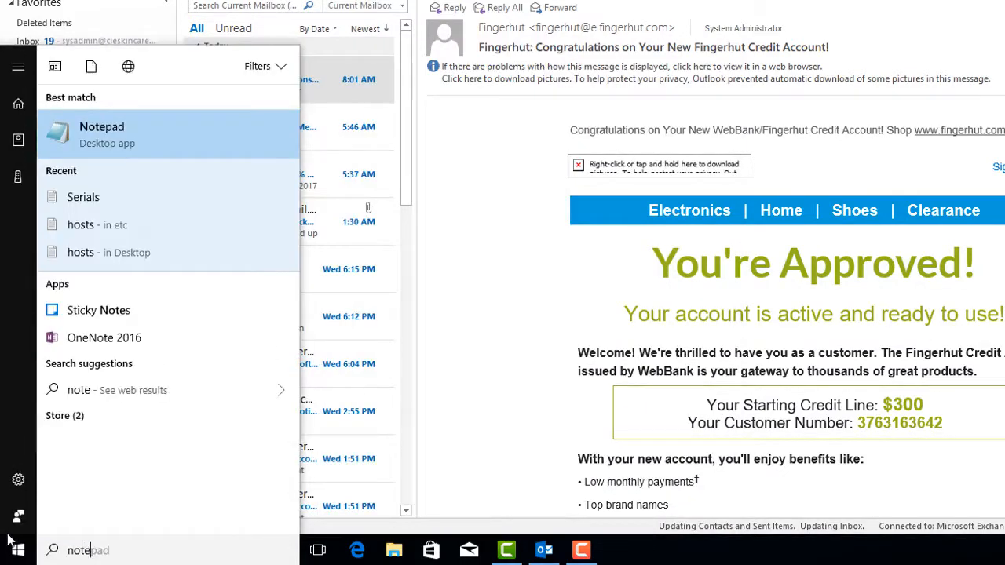
key(Return)
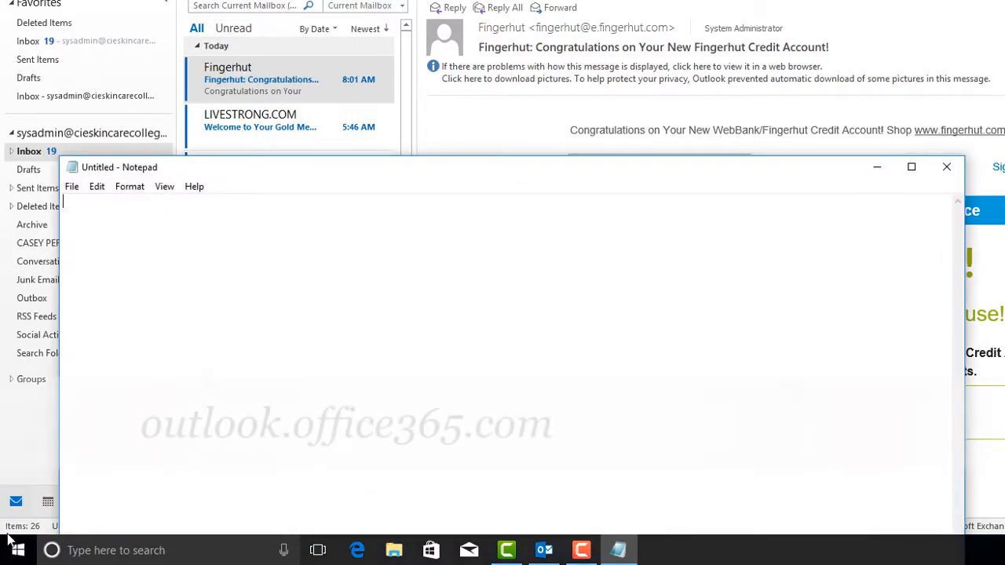
text(outlk)
key(BackSpace)
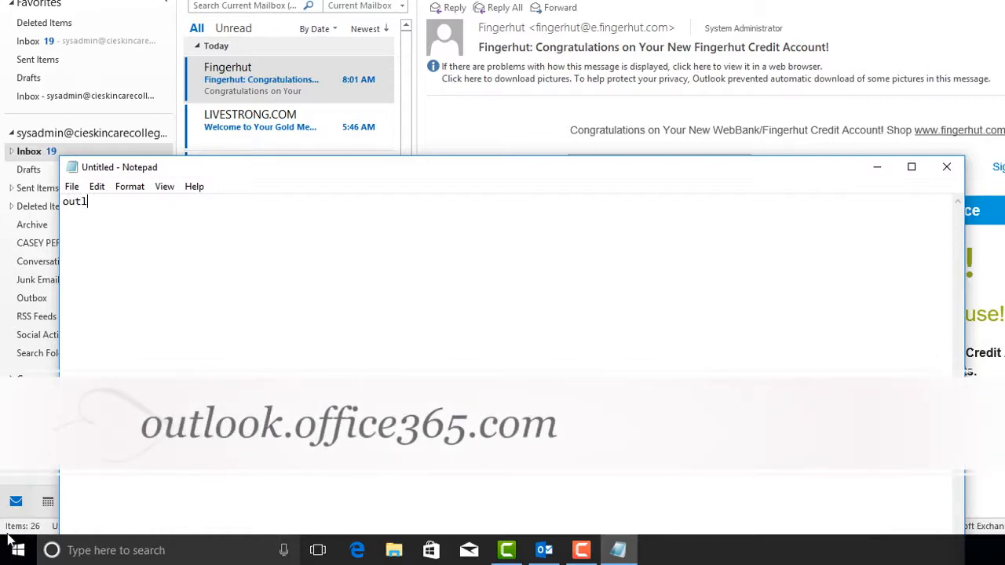
text(ook.offi)
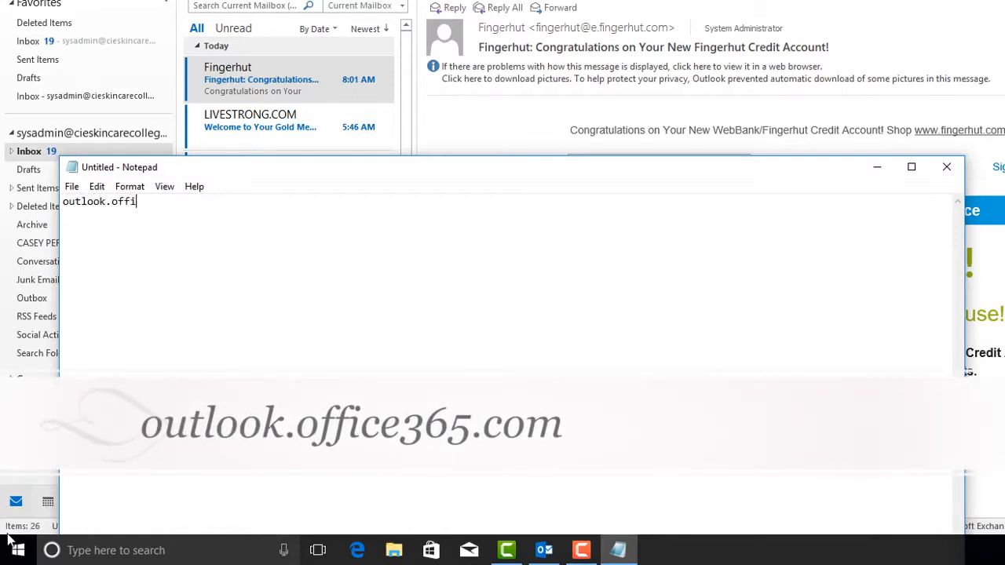
text(ce365.com)
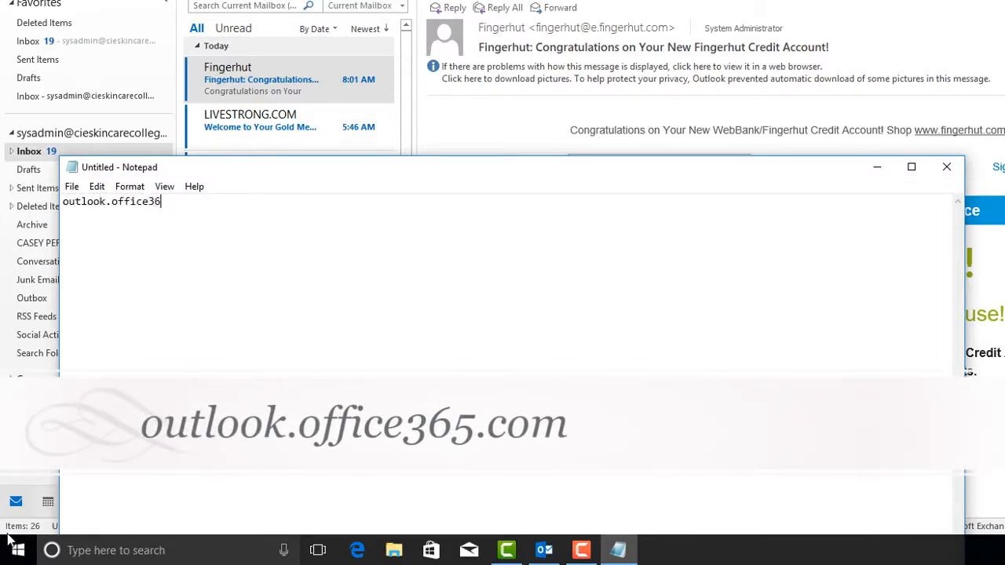
key(Return)
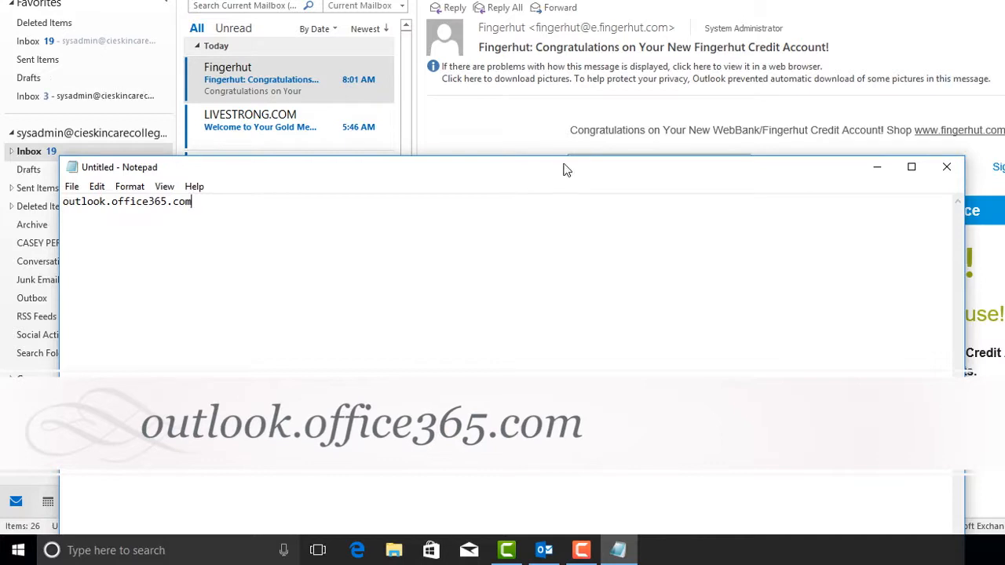
drag(566, 167, 600, 137)
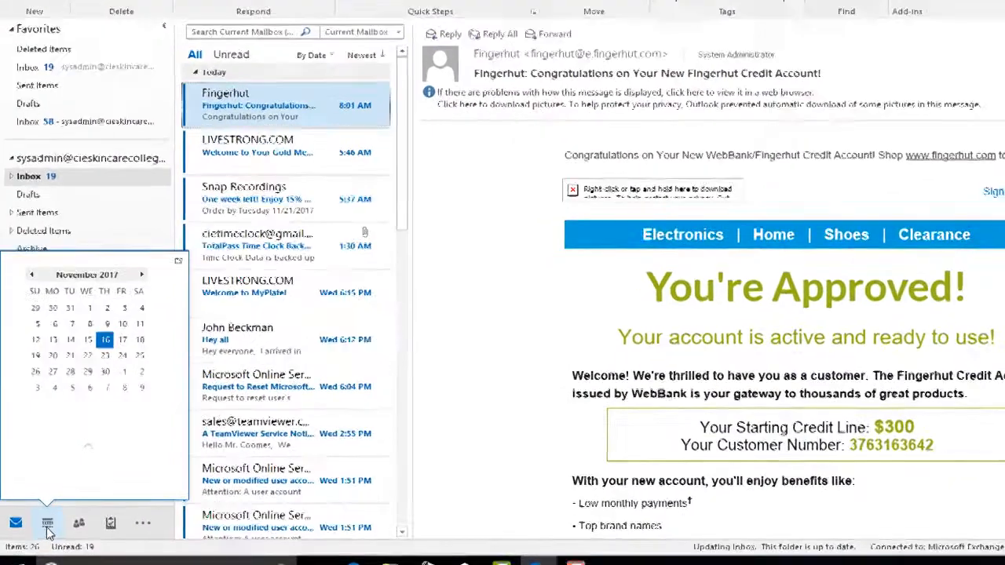
Step: Switch to the November 2017 calendar and start sharing the System Administrator calendar
click(39, 514)
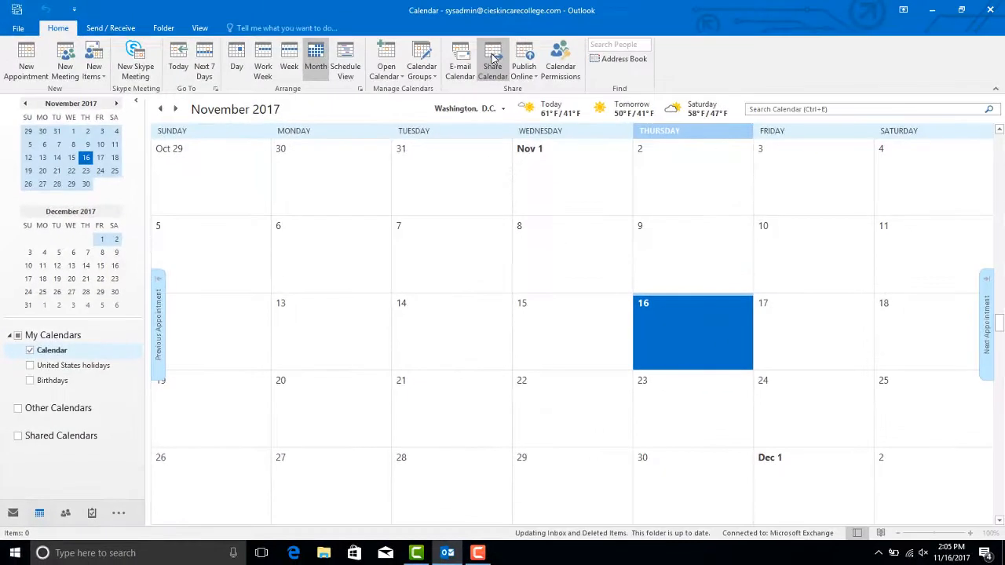
click(492, 63)
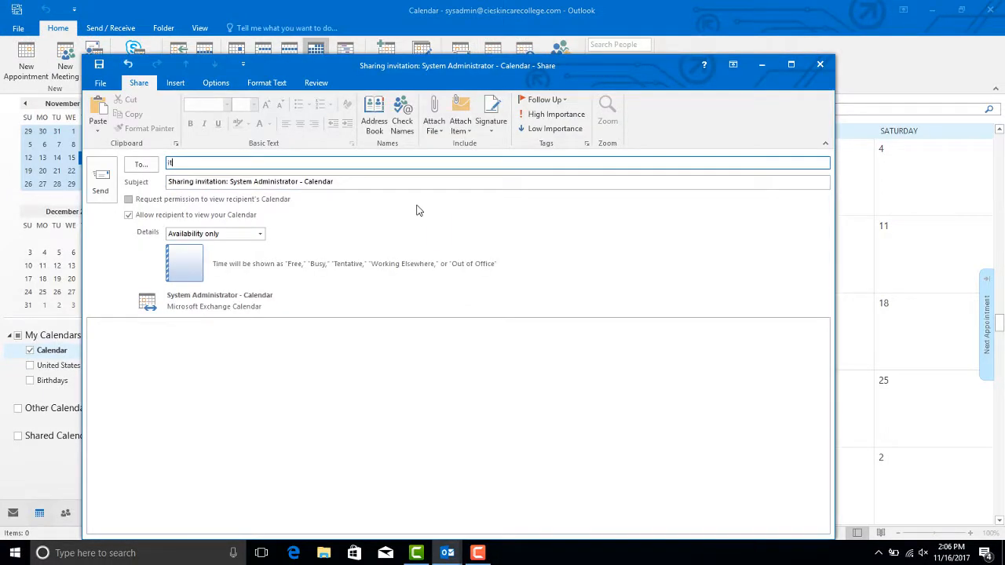
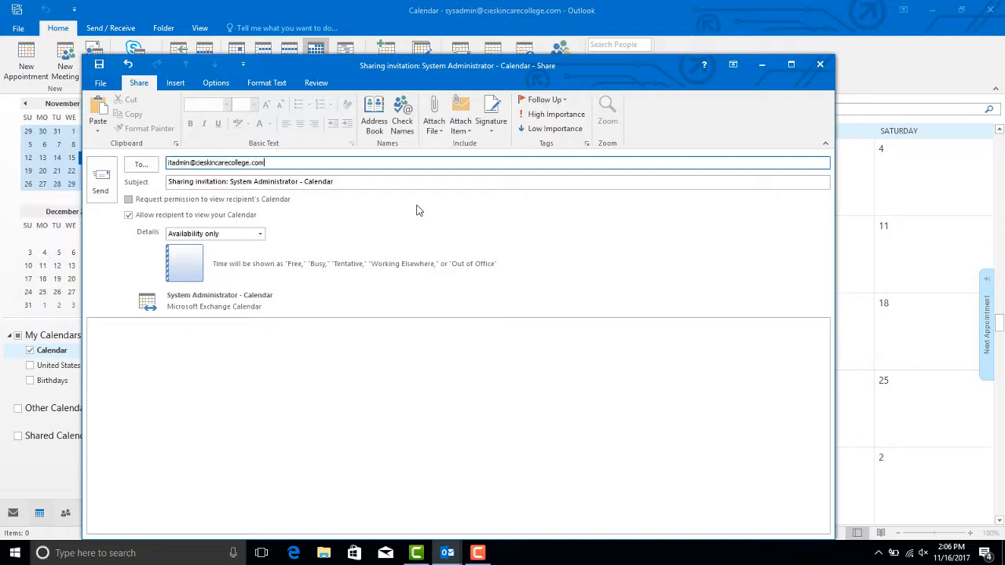
Step: Address the invitation to IT Administrator, send it, and confirm Availability only sharing
click(208, 182)
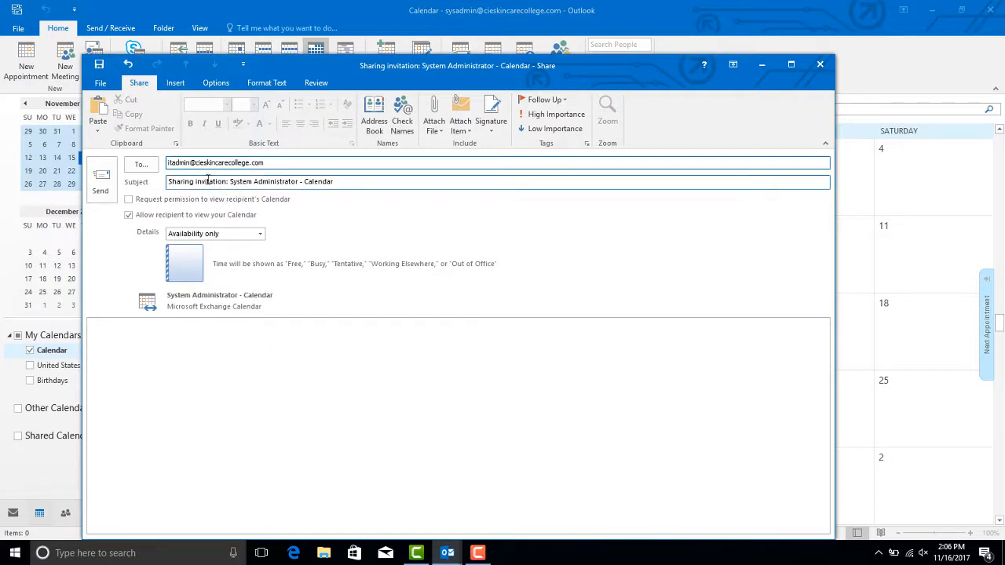
click(100, 182)
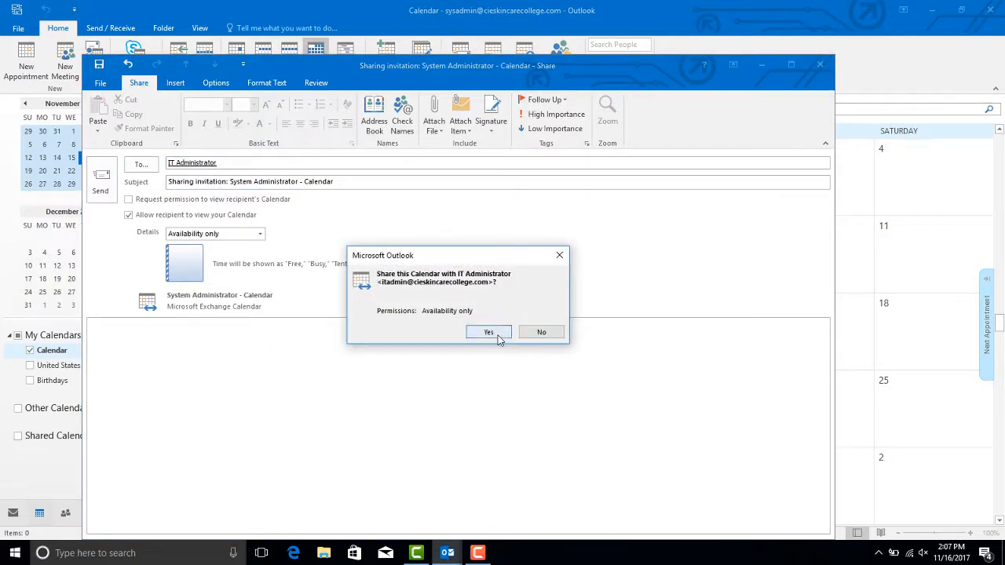
click(488, 332)
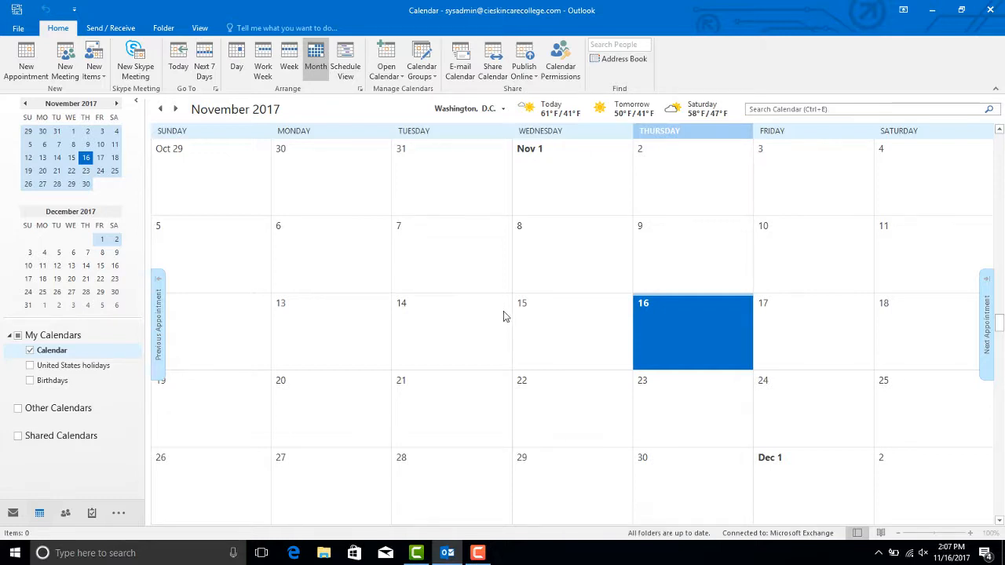
Step: Return to Mail and browse the 4th Comm, Inbox and Roller Auction subfolders before ending on the Inbox
click(13, 512)
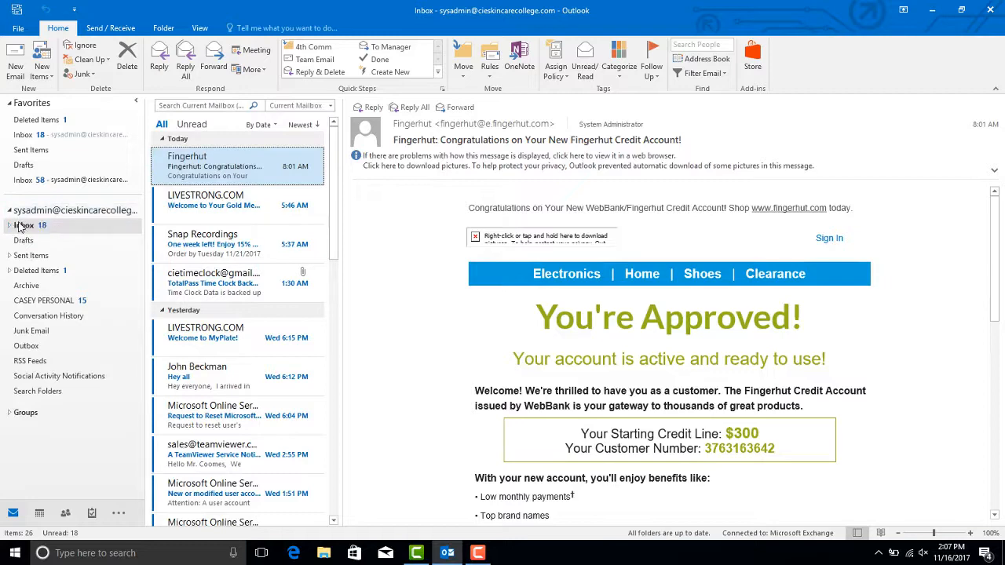
click(10, 226)
click(31, 241)
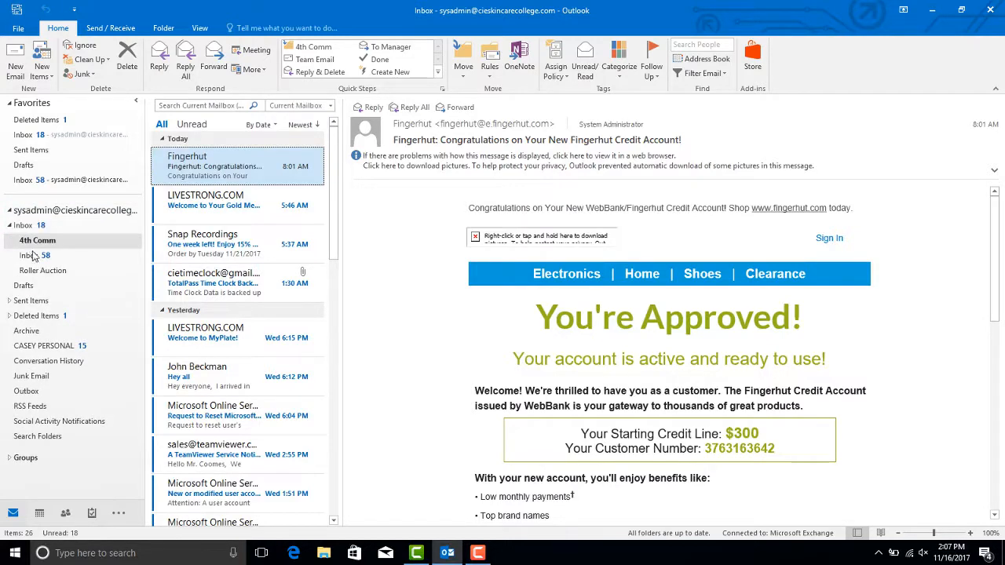
click(33, 257)
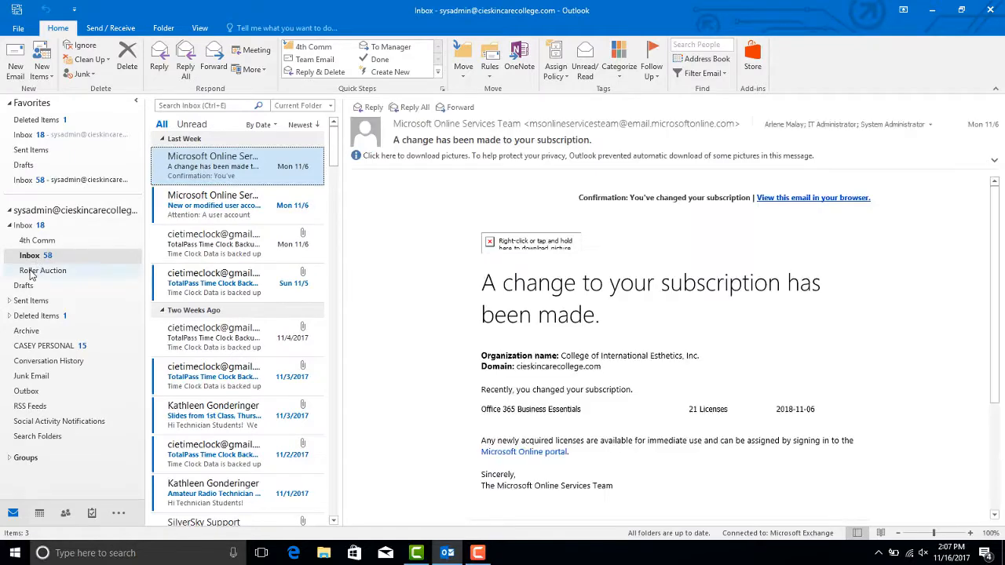
click(31, 271)
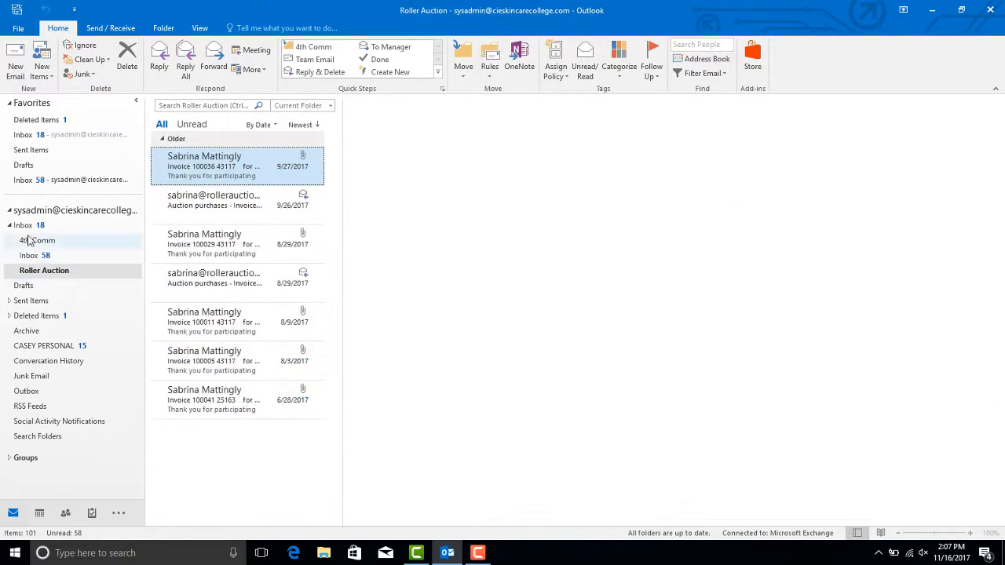
click(10, 226)
click(10, 226)
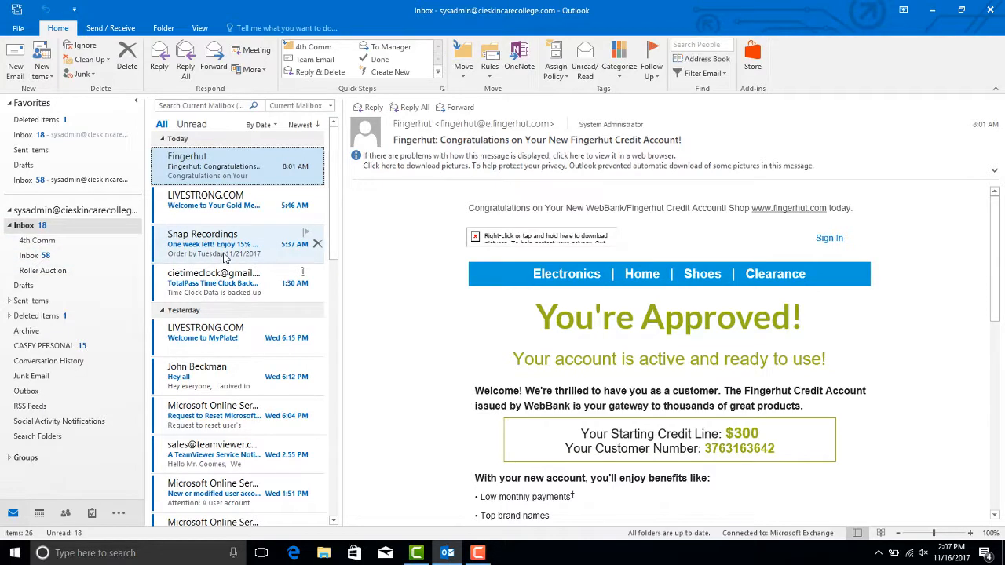
Step: Move the Snap Recordings email into 4th Comm and create a 'test folder' subfolder under Inbox
drag(226, 257, 61, 246)
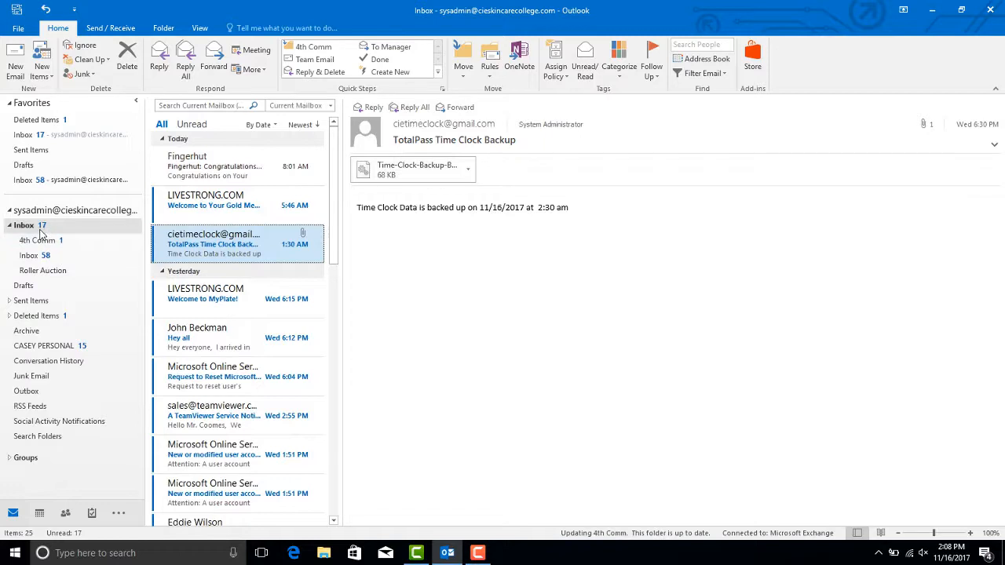
right_click(43, 234)
click(71, 254)
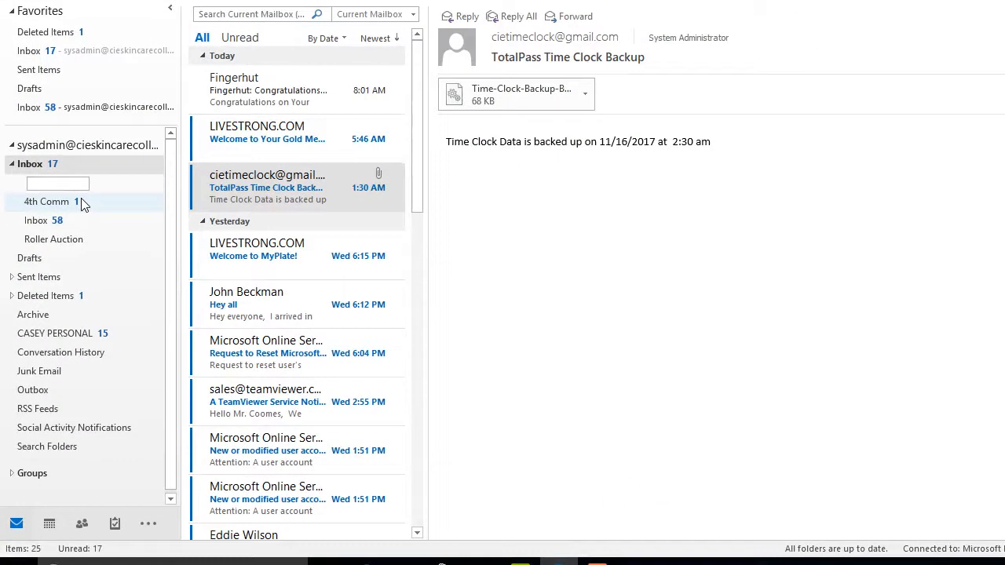
text(n)
key(BackSpace)
text(test folder)
key(Return)
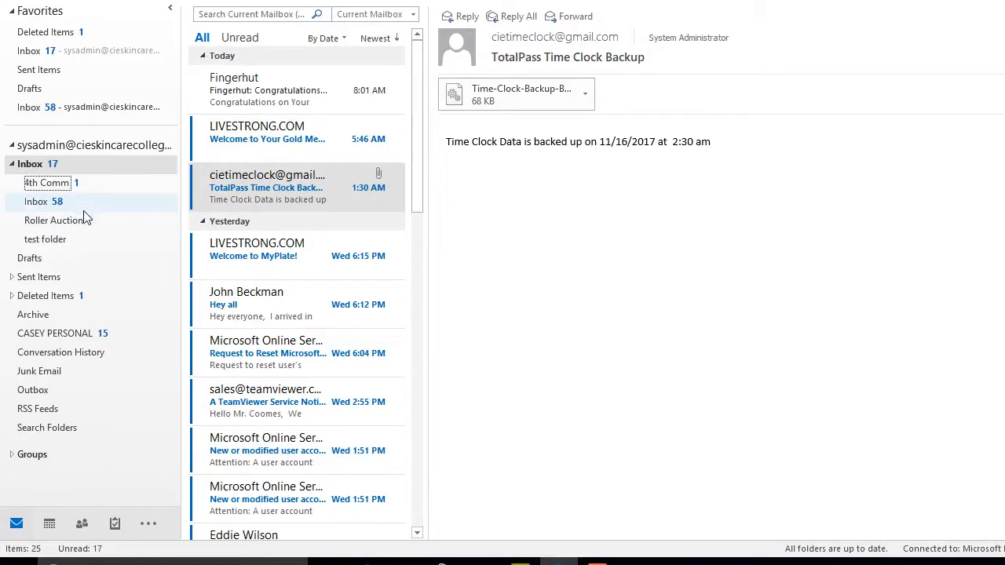
Step: Move the LIVESTRONG 'Welcome to MyPlate!' email into test folder and check its contents
drag(240, 261, 69, 245)
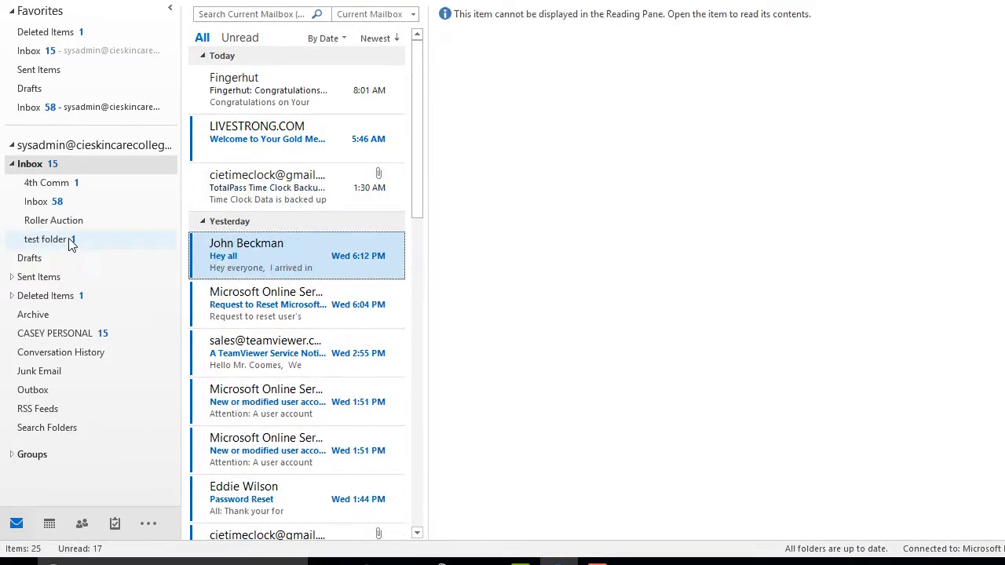
click(69, 242)
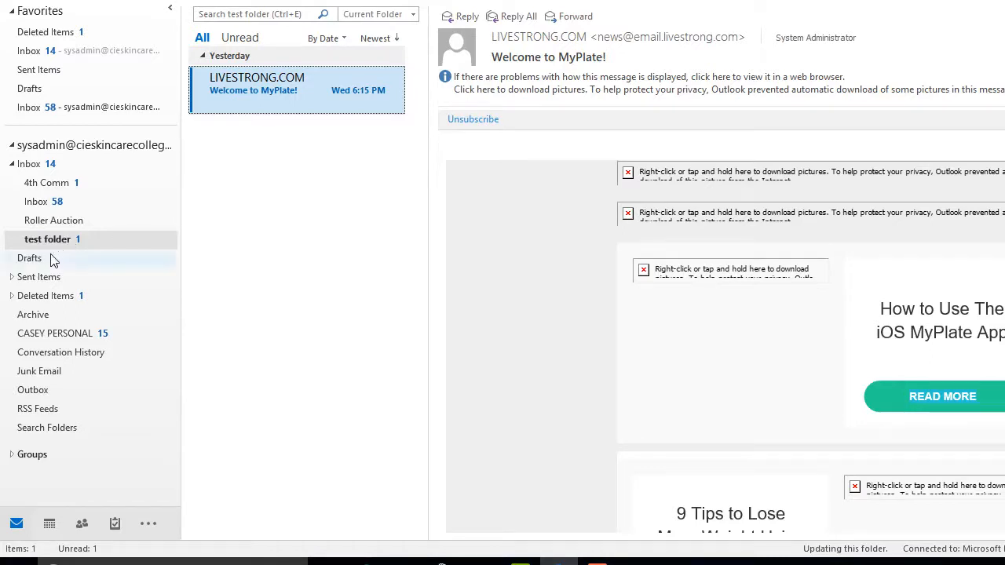
click(49, 261)
Step: Browse the Sent Items and Deleted Items folders and their subfolders
click(12, 277)
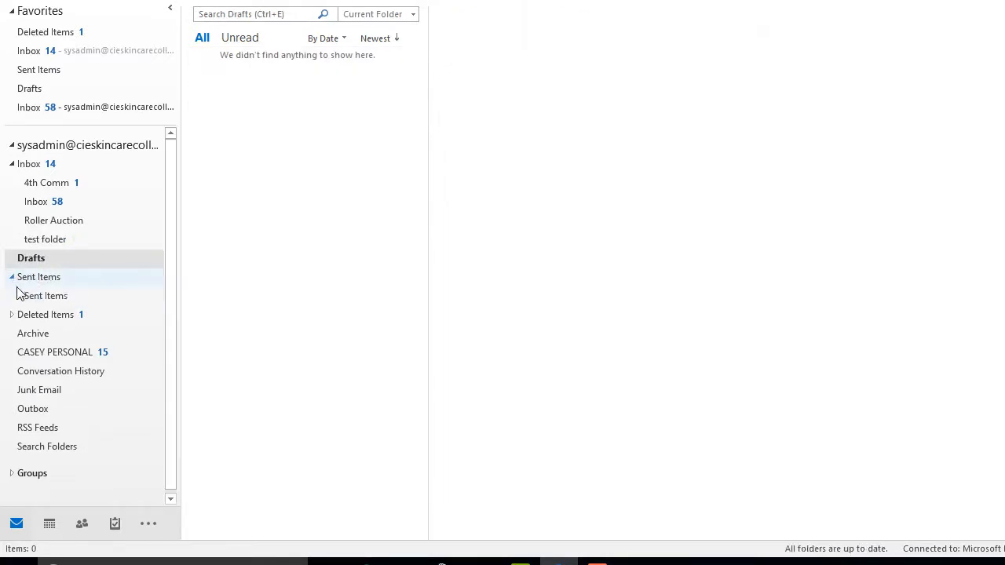
click(31, 298)
click(19, 316)
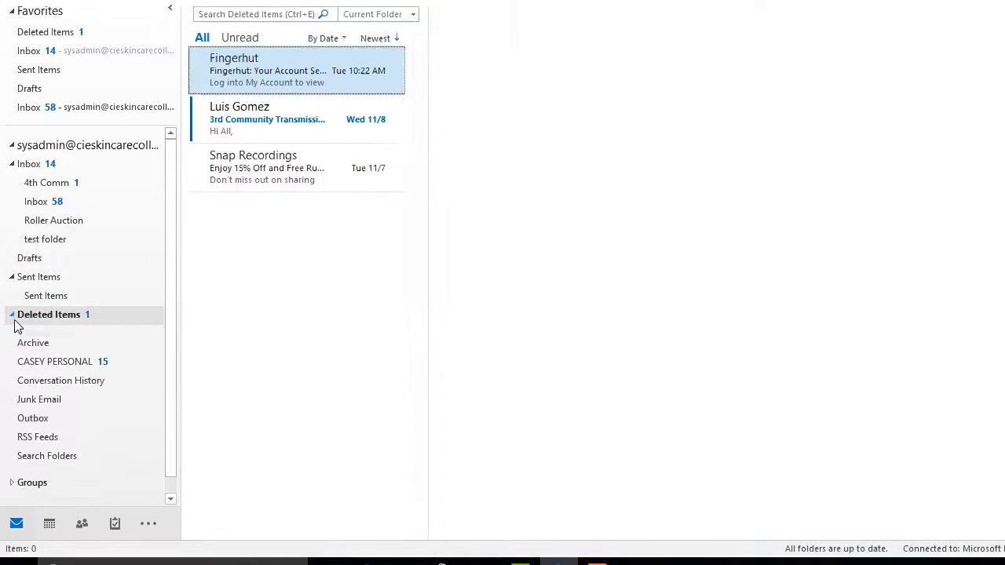
click(12, 314)
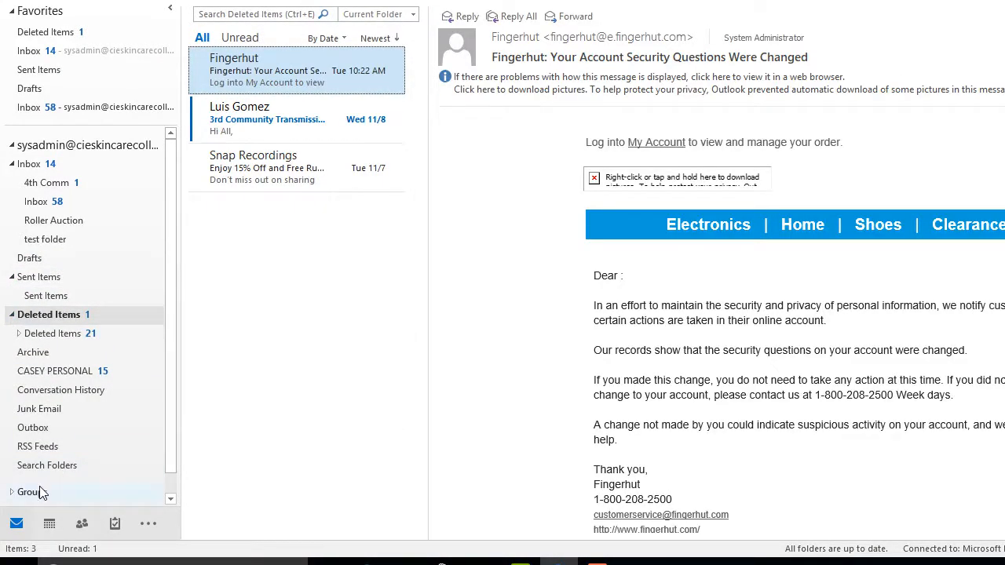
Step: In People, start a Share Contacts invitation and close it without sending
click(82, 525)
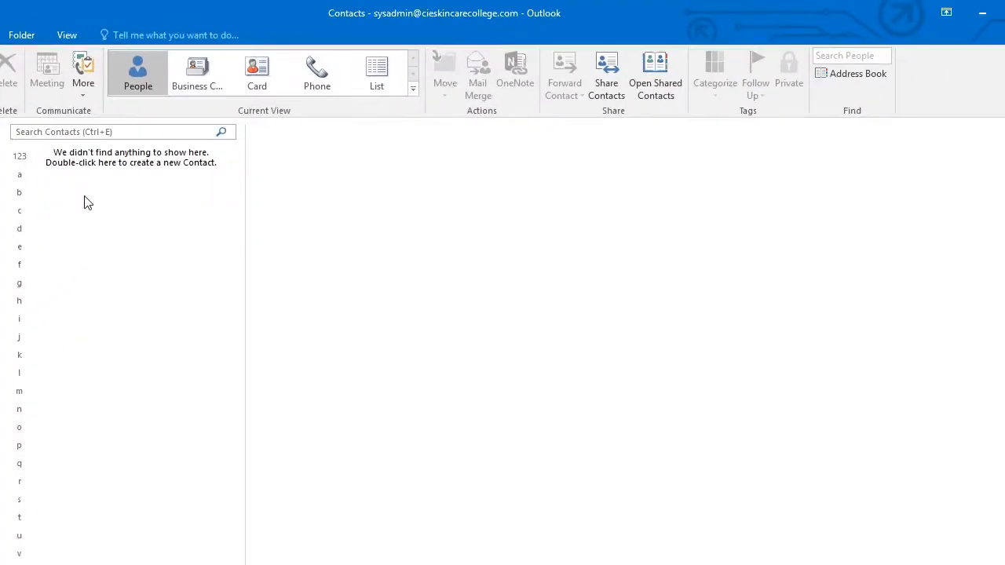
click(598, 84)
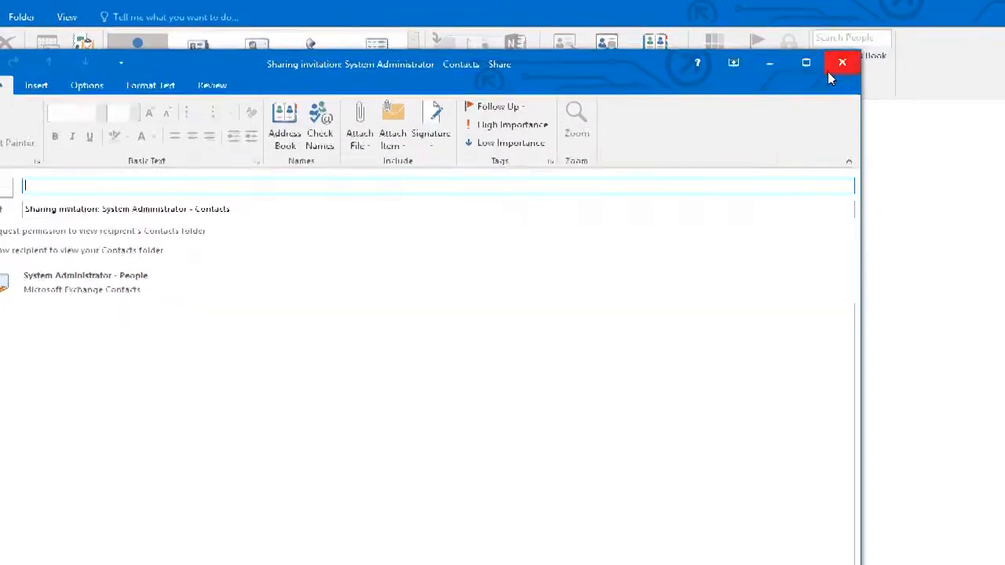
click(841, 80)
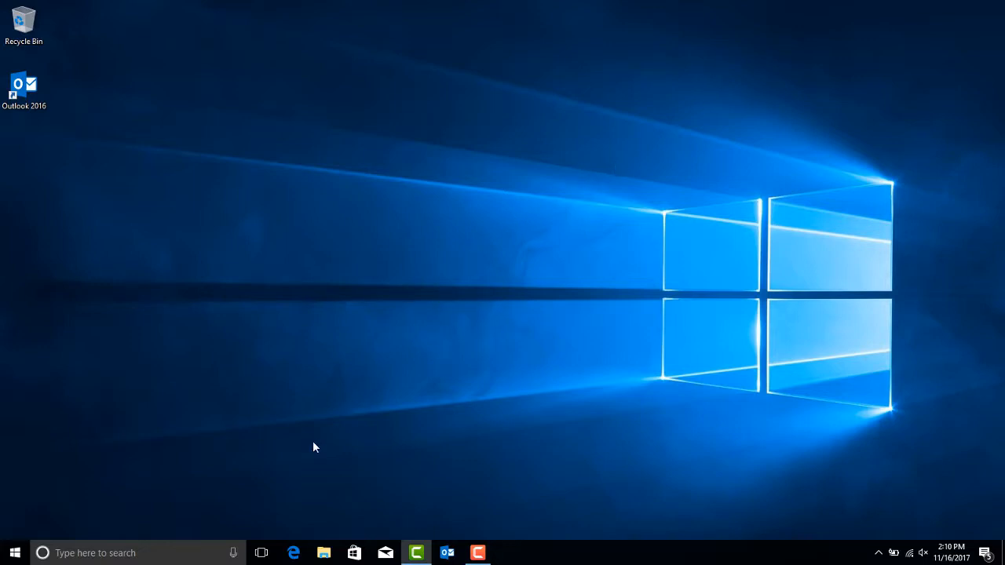
Step: Launch Edge, load office.com, and follow Forgot my password to the account recovery page
click(296, 553)
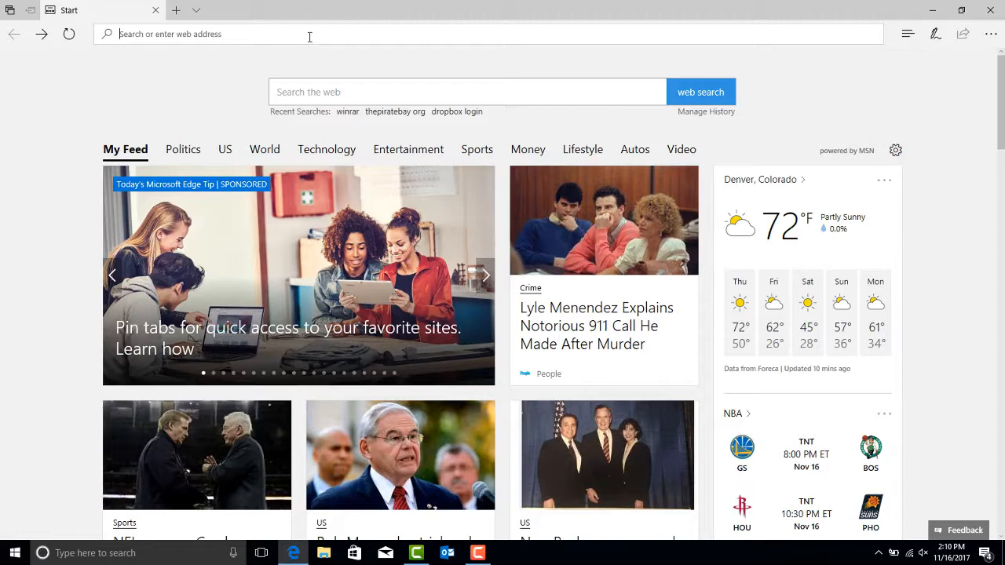
text(of)
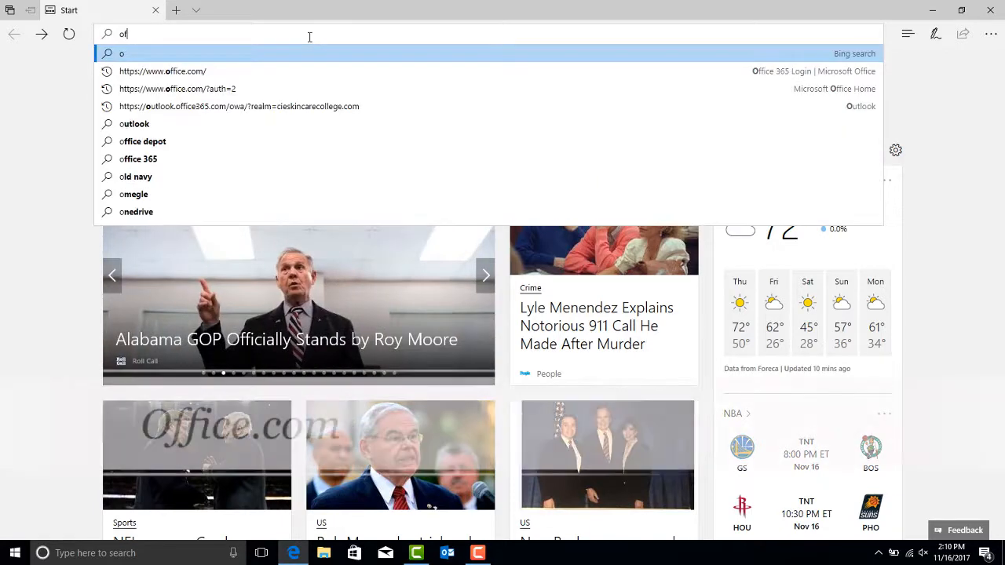
key(Down)
key(Return)
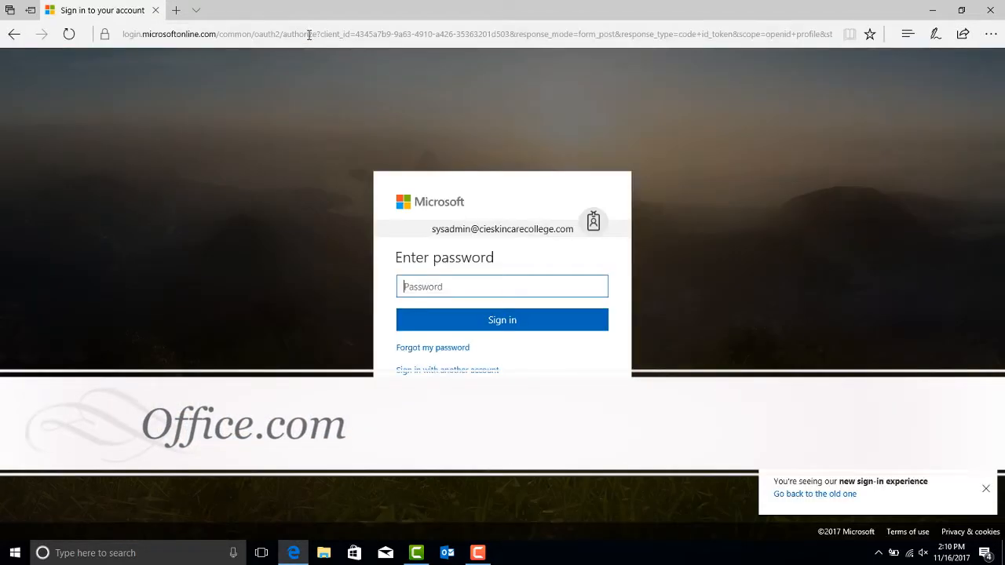
double_click(441, 227)
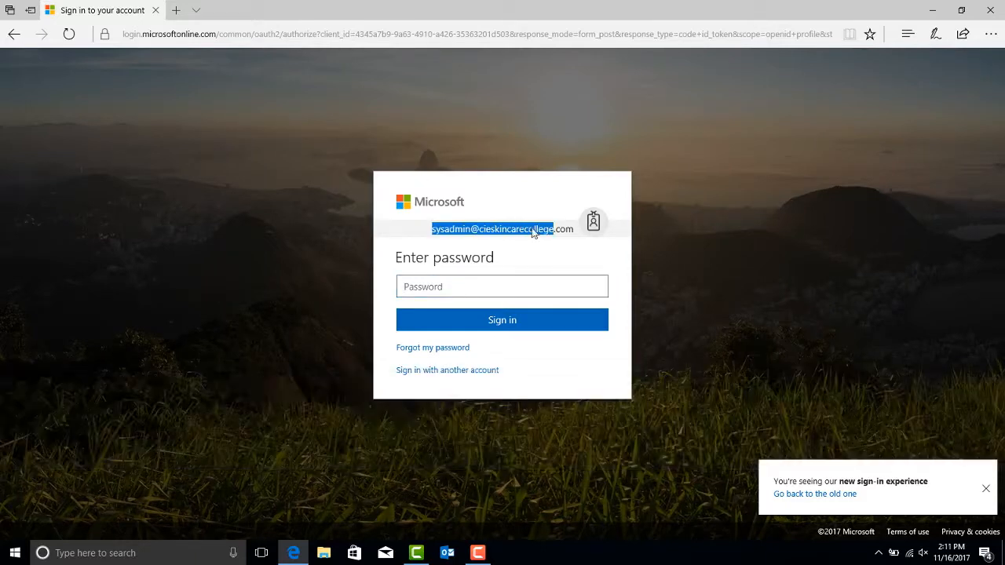
click(425, 349)
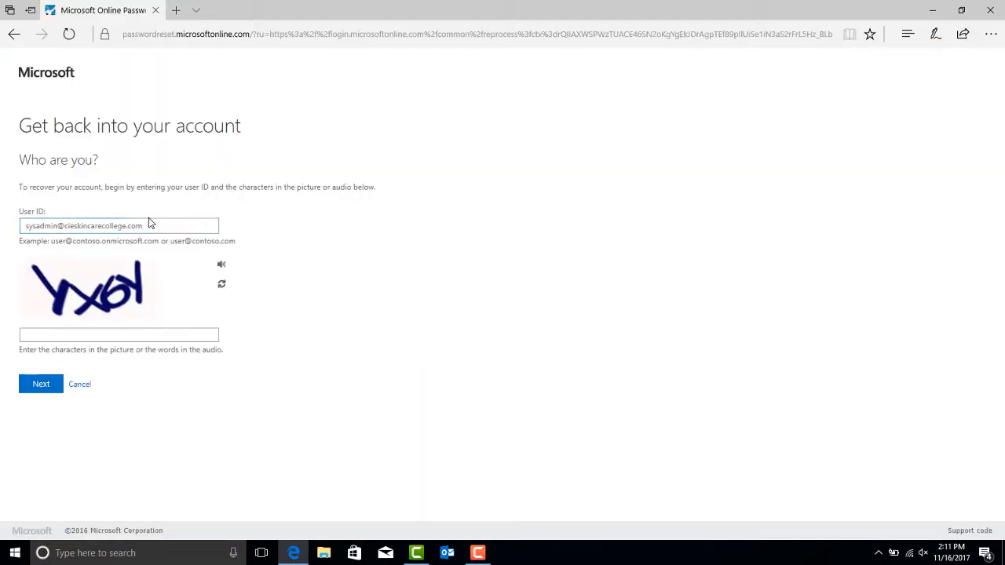
Step: Select the prefilled User ID, click the picture-code box, then close Edge to the desktop
double_click(90, 226)
drag(91, 230, 34, 237)
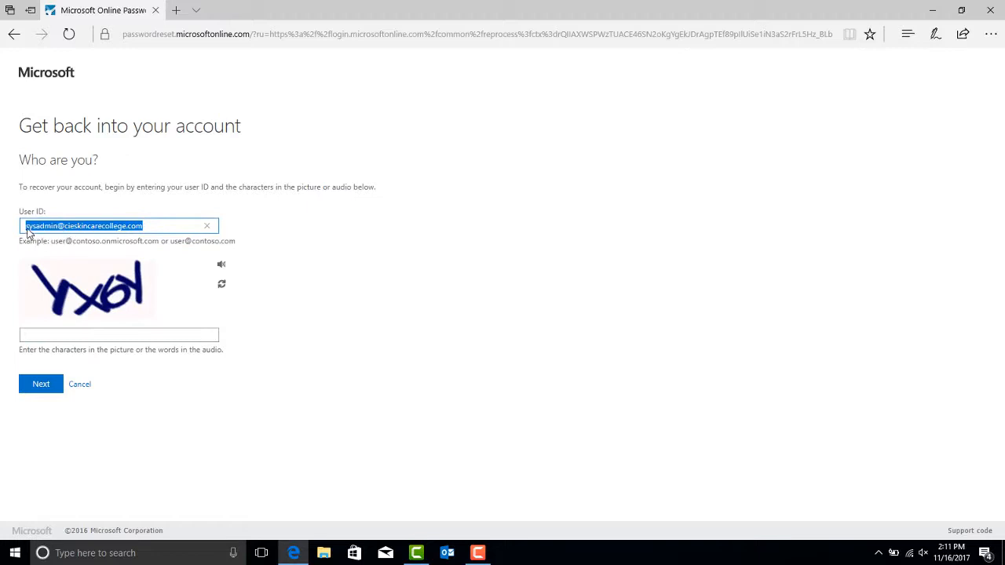
click(48, 336)
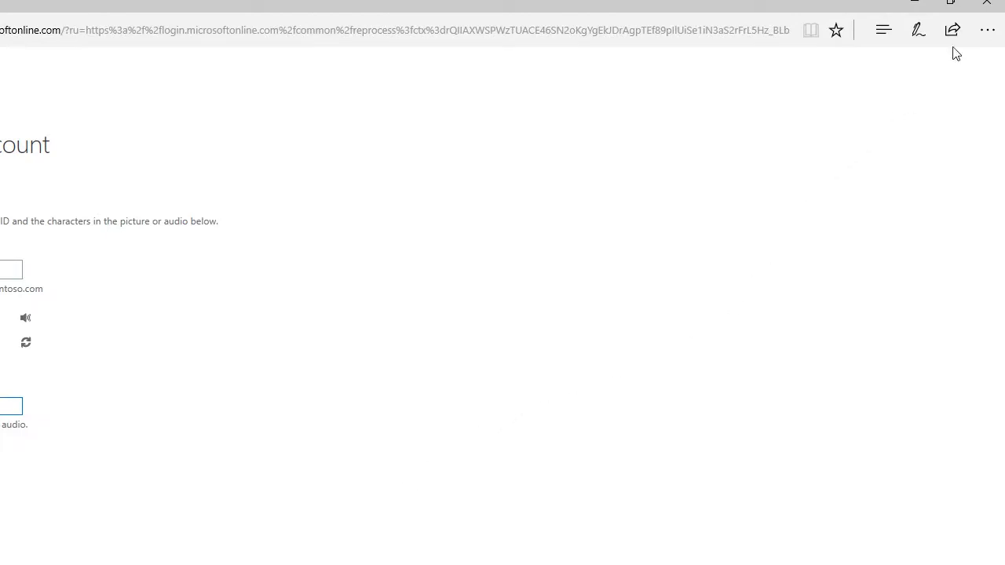
click(987, 3)
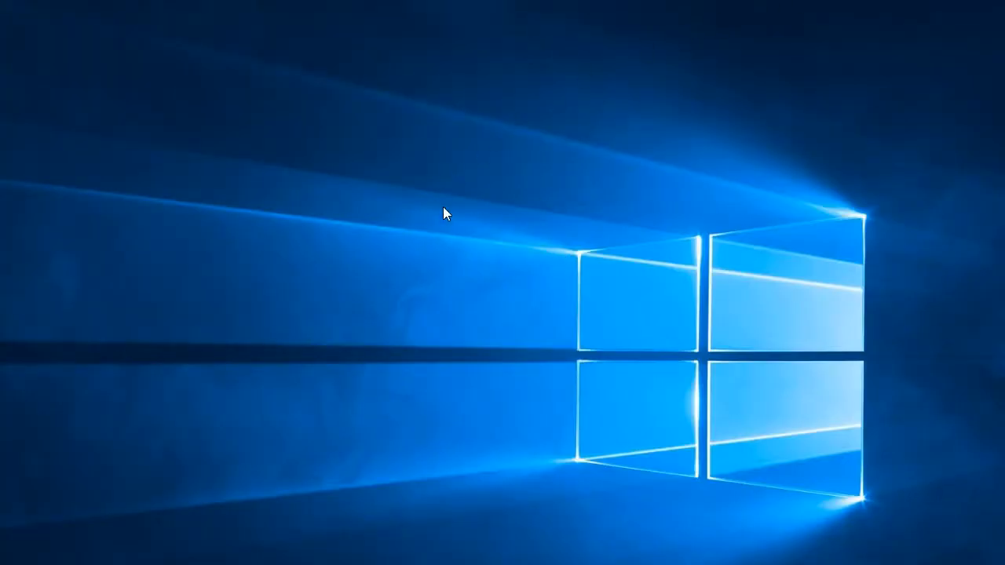